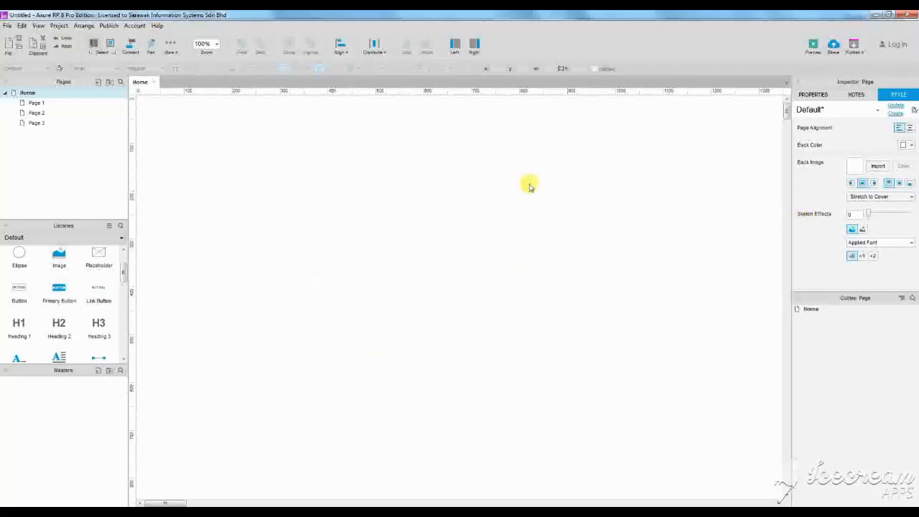
# Import PZZ 1792.jpg as the background image of the Home page.
pyautogui.click(879, 167)
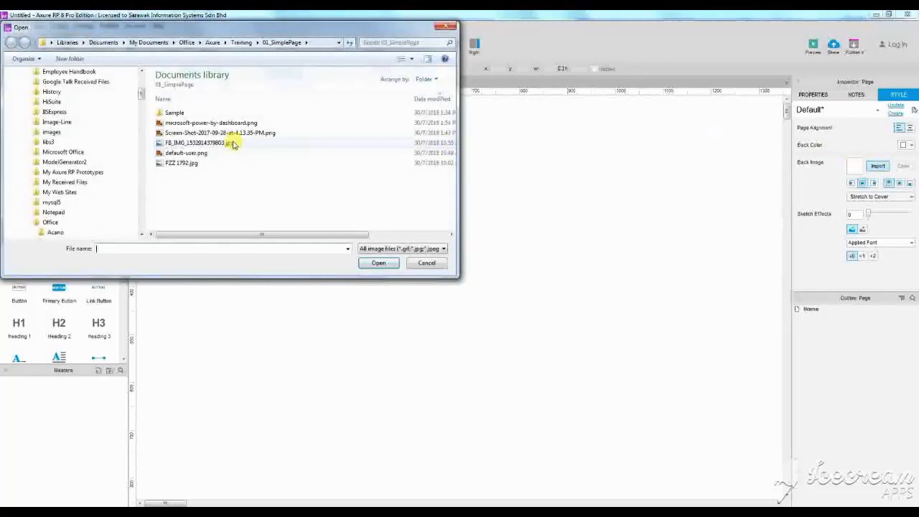
pyautogui.click(185, 164)
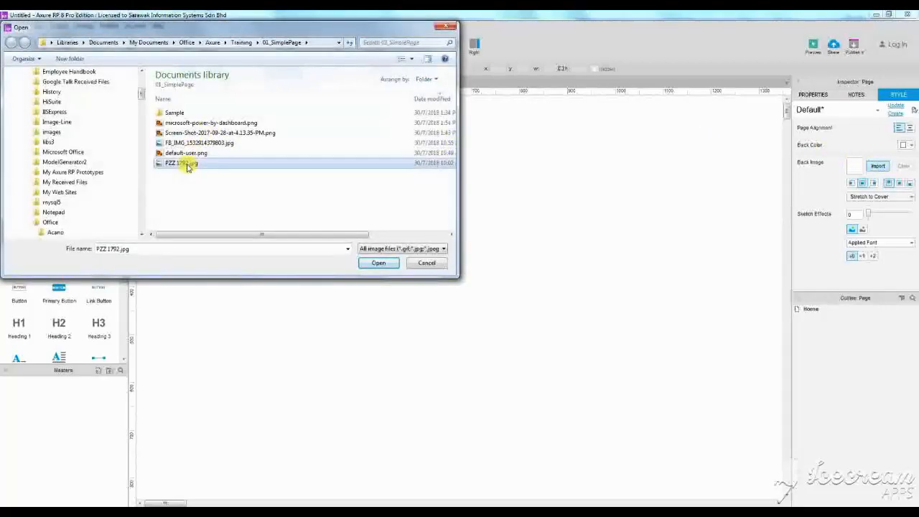
pyautogui.click(379, 263)
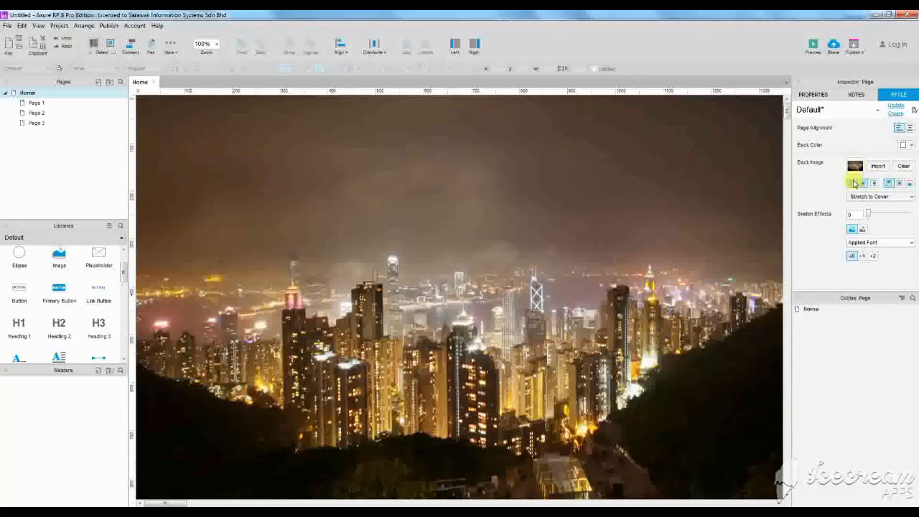
# Try the No Repeat and Image Repeat options on the background image and return it to Stretch to Cover.
pyautogui.click(877, 196)
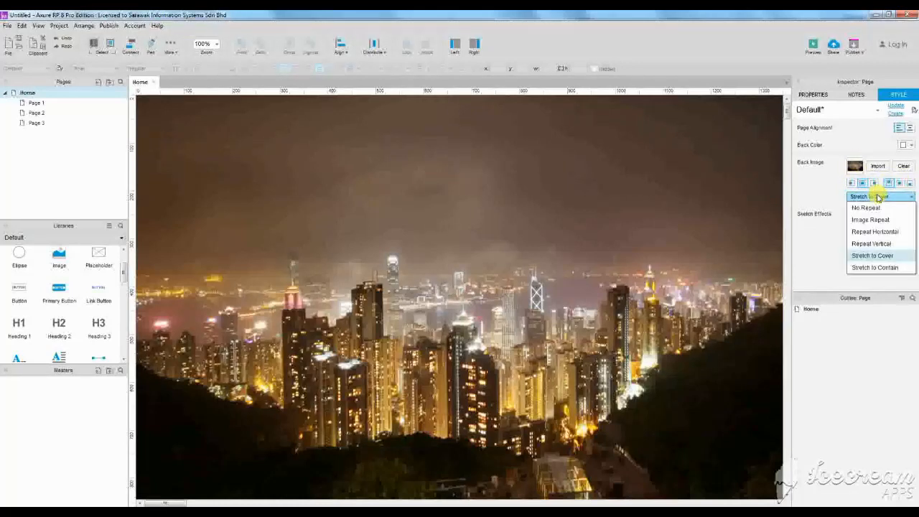
pyautogui.click(875, 208)
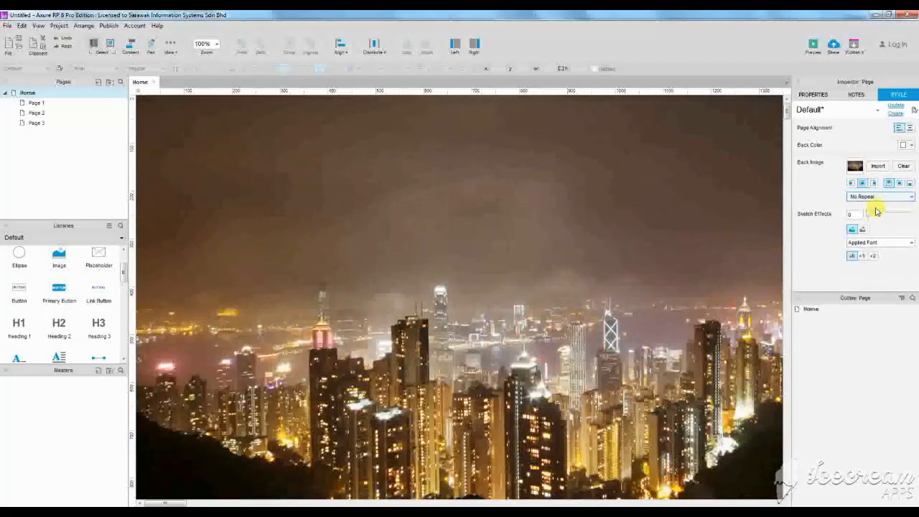
pyautogui.click(881, 196)
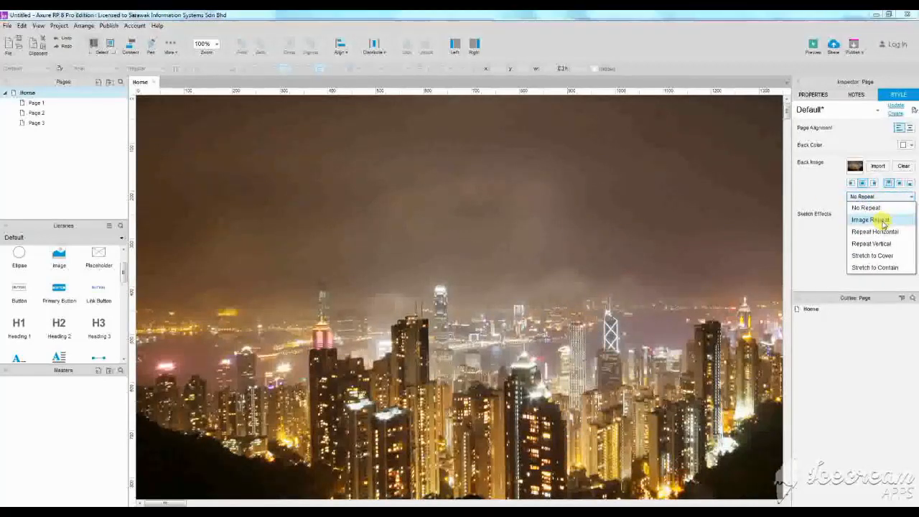
pyautogui.click(881, 223)
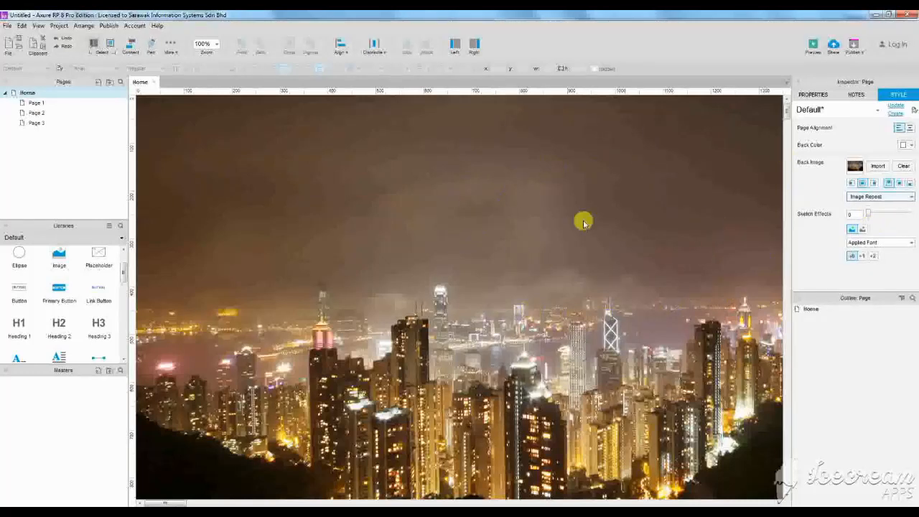
pyautogui.click(891, 198)
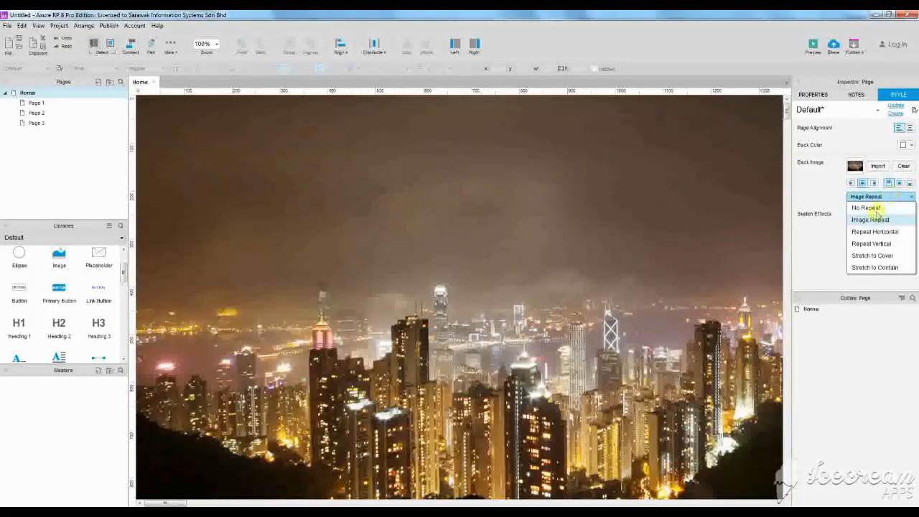
pyautogui.click(879, 255)
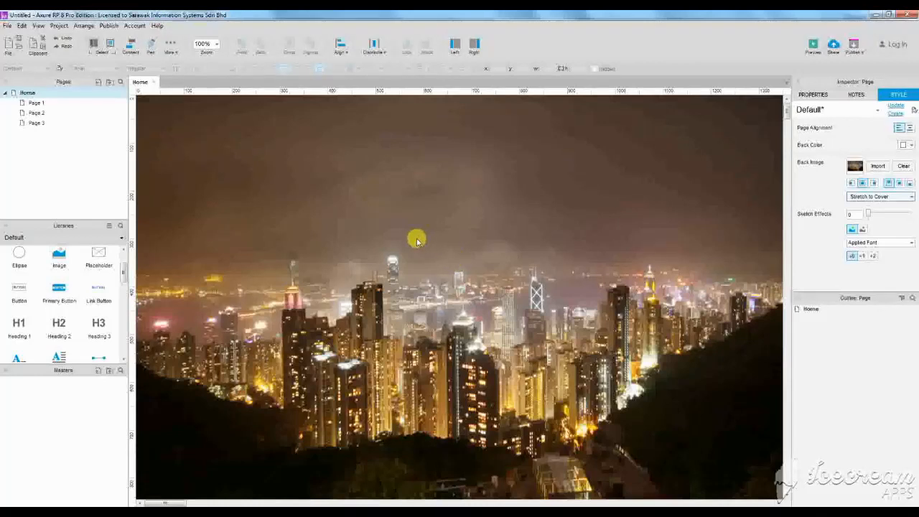
# Place a Box 2 rectangle near the middle of the page and size it 500 wide by 350 high.
pyautogui.scroll(2, 37, 307)
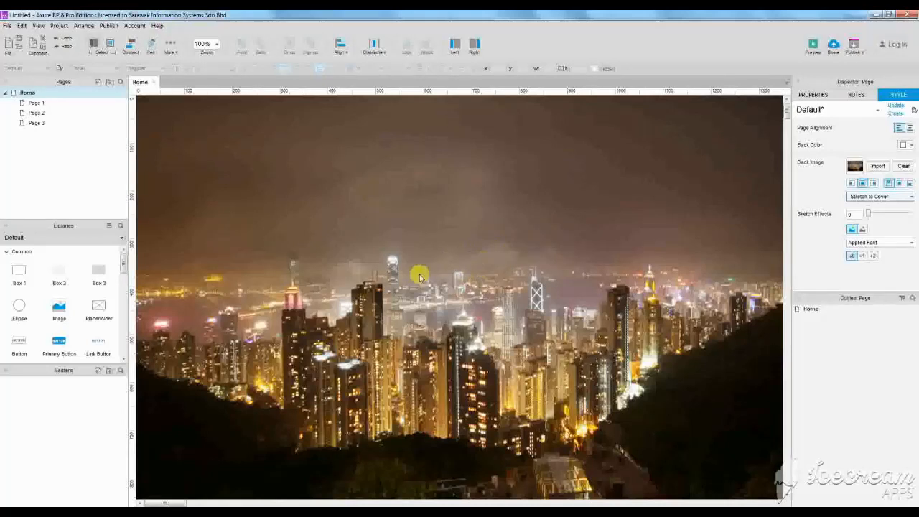
pyautogui.moveTo(59, 277); pyautogui.dragTo(363, 223)
pyautogui.click(548, 68)
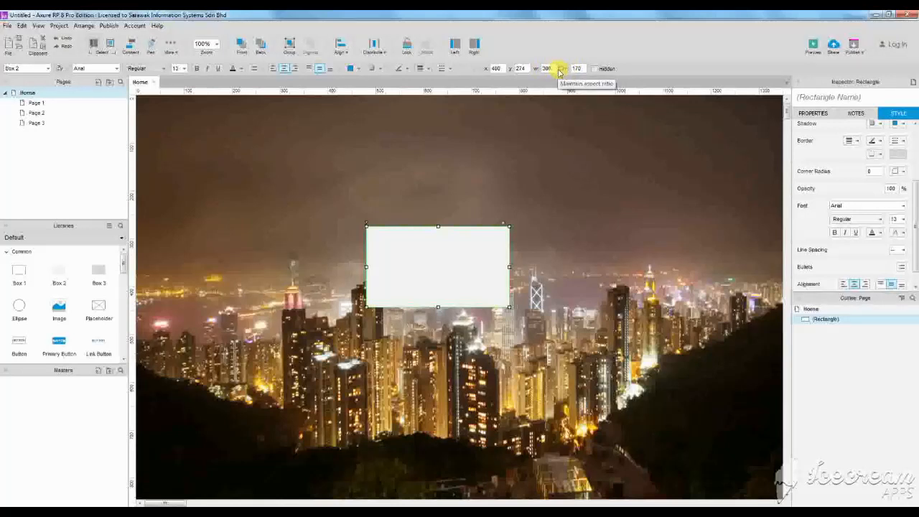
pyautogui.doubleClick(548, 68)
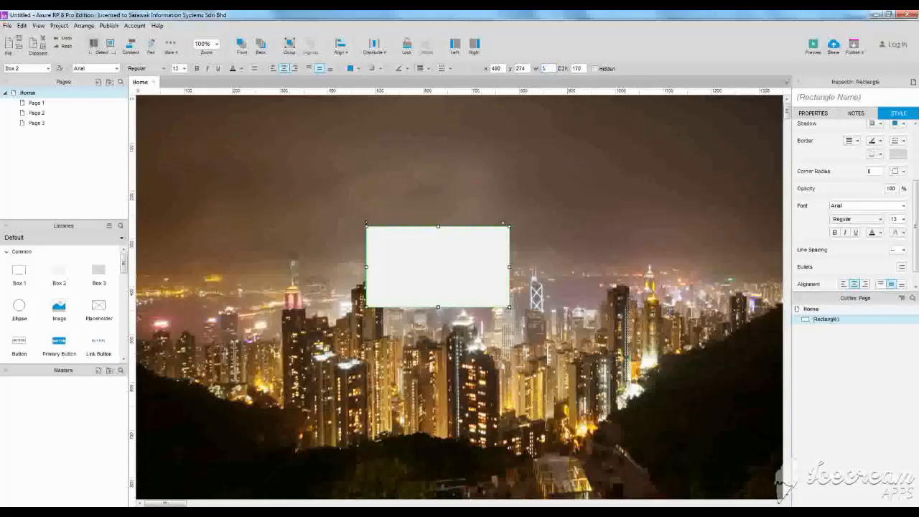
pyautogui.write('500')
pyautogui.press('Return')
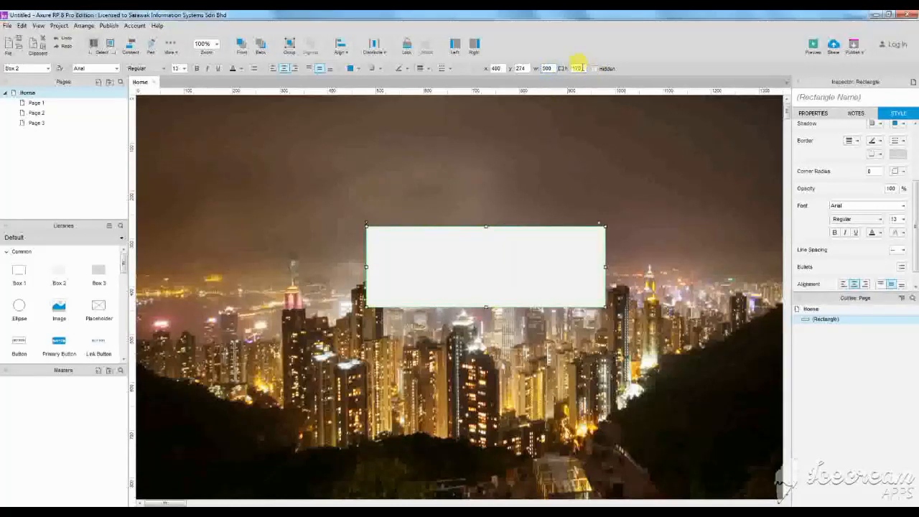
pyautogui.click(578, 68)
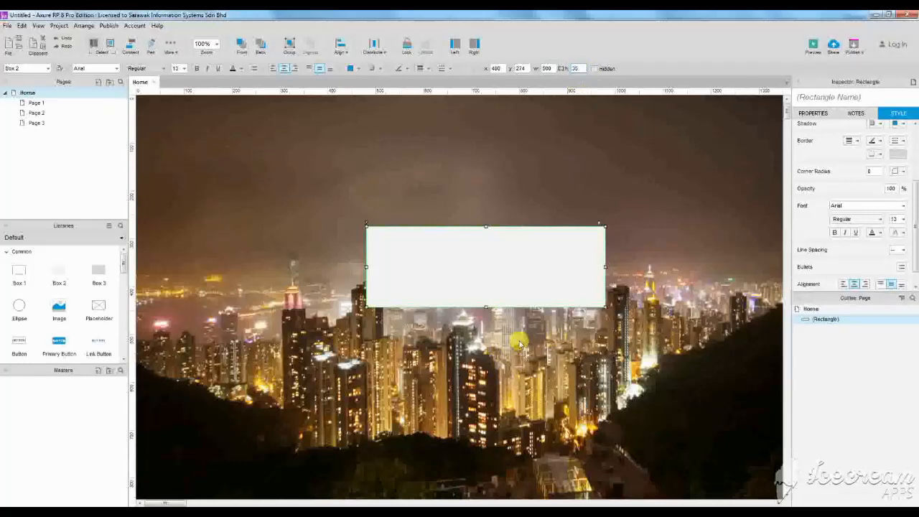
pyautogui.press('Return')
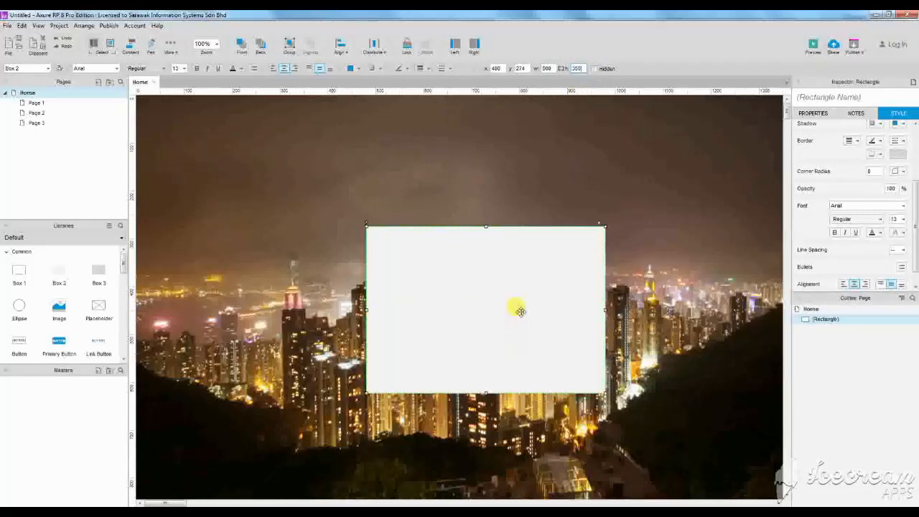
pyautogui.click(662, 266)
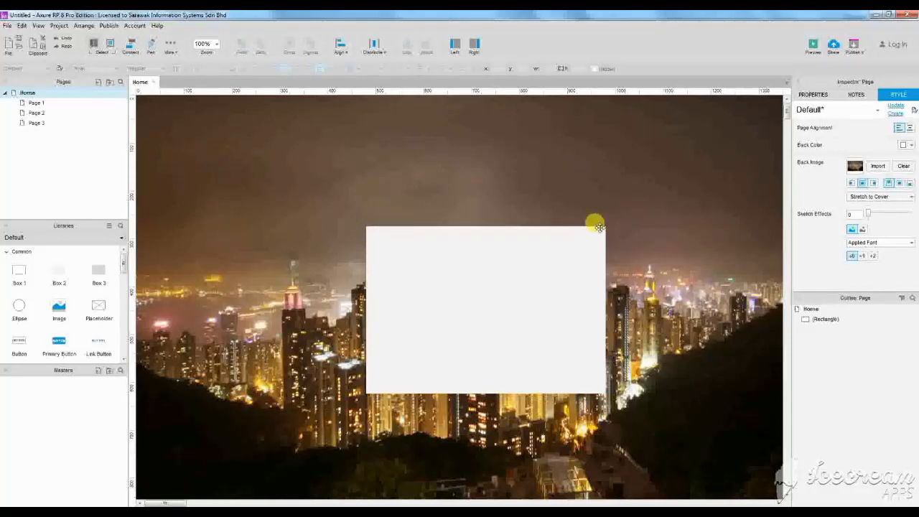
# Give the rectangle a corner radius of 5 and an opacity of 90%.
pyautogui.click(476, 285)
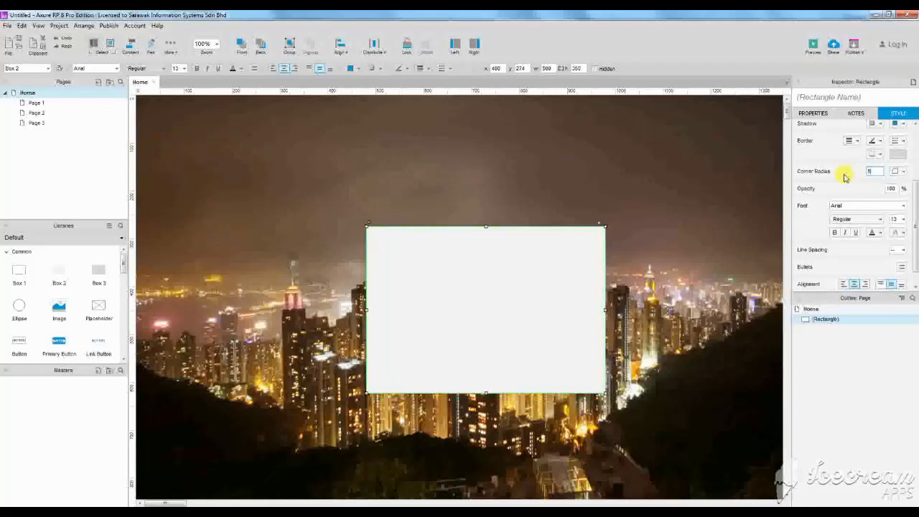
pyautogui.click(693, 296)
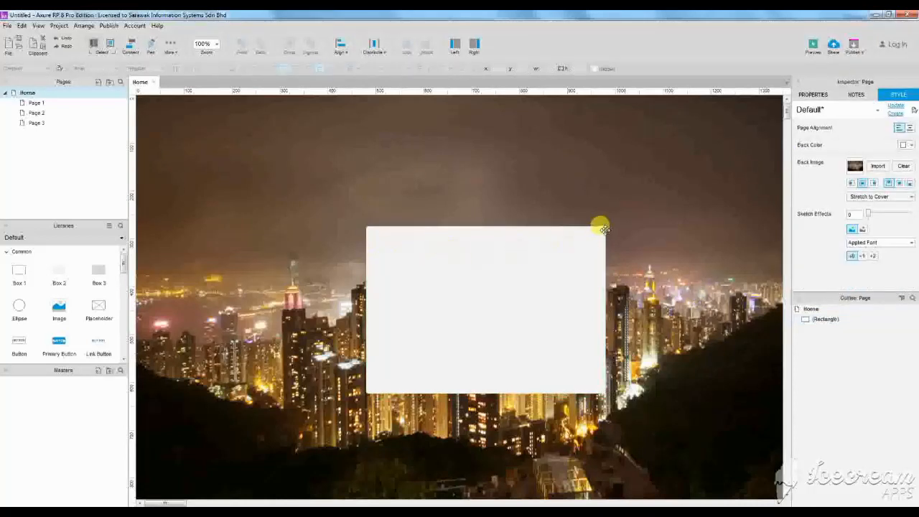
pyautogui.click(486, 292)
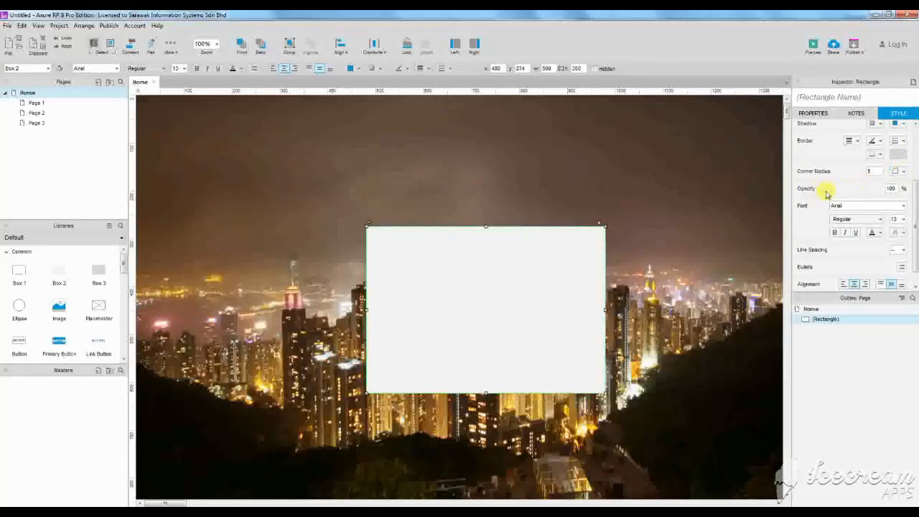
pyautogui.click(893, 188)
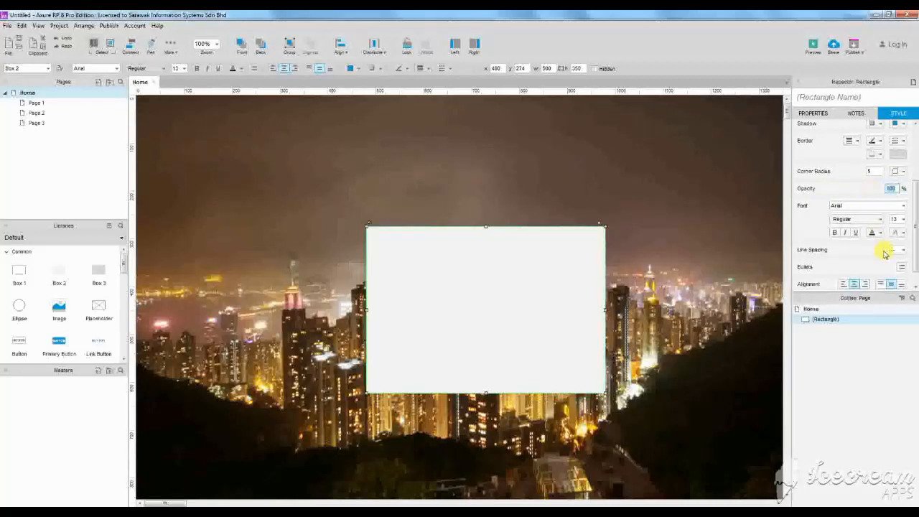
pyautogui.press('Return')
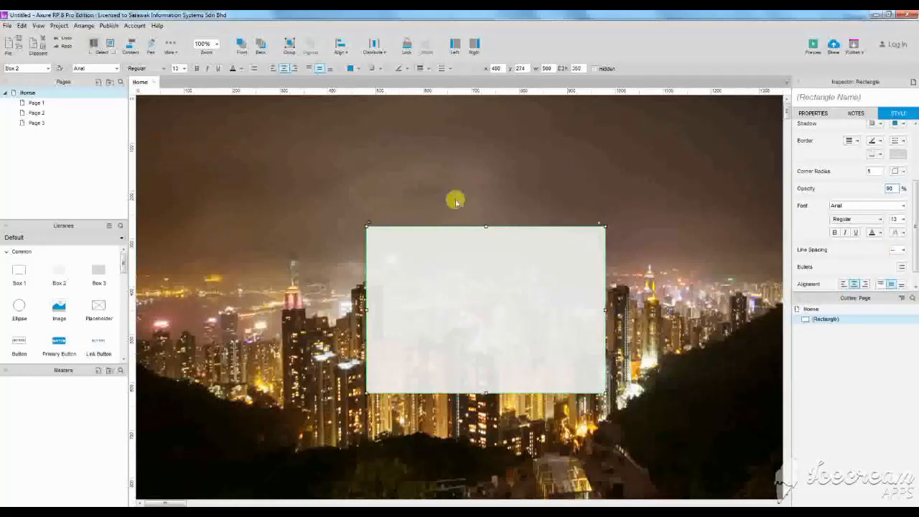
# Add a Heading 2 reading "Property Management System" in the upper-left part of the translucent rectangle.
pyautogui.scroll(-2, 61, 282)
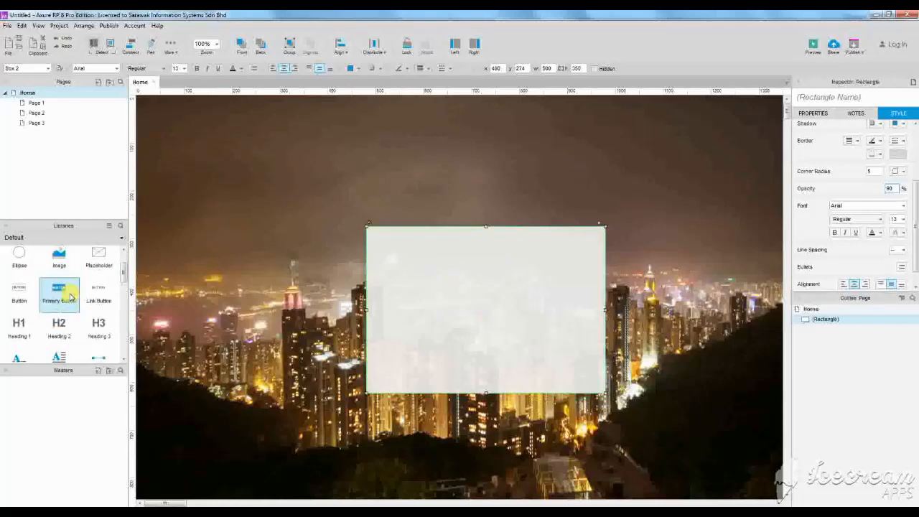
pyautogui.moveTo(68, 305); pyautogui.dragTo(374, 238)
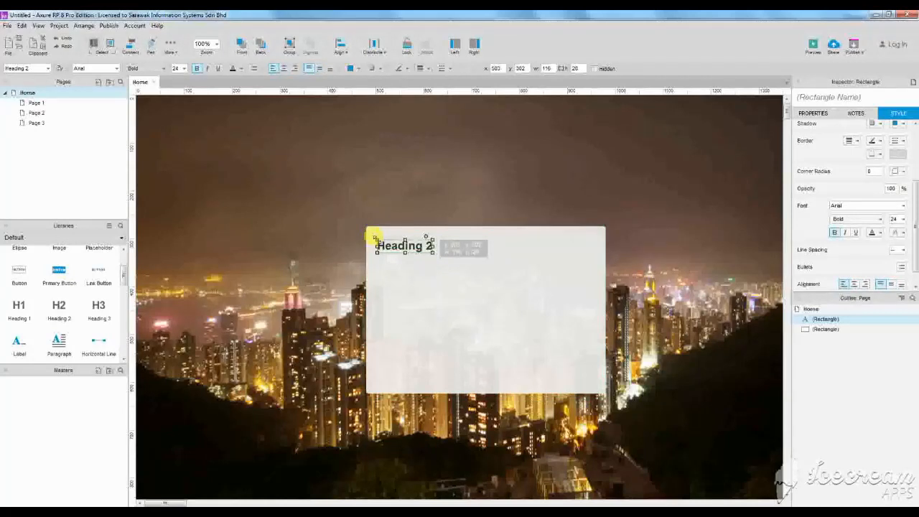
pyautogui.doubleClick(374, 238)
pyautogui.write('Property')
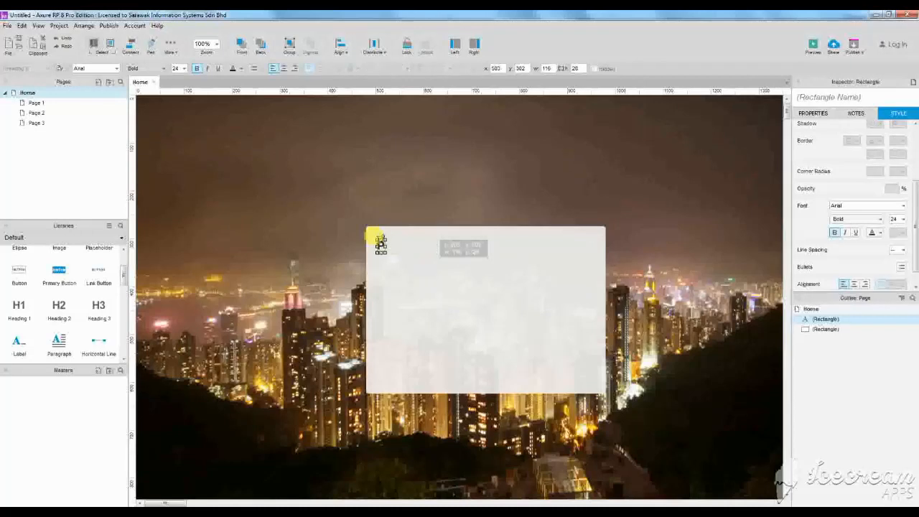
pyautogui.write(' Ma')
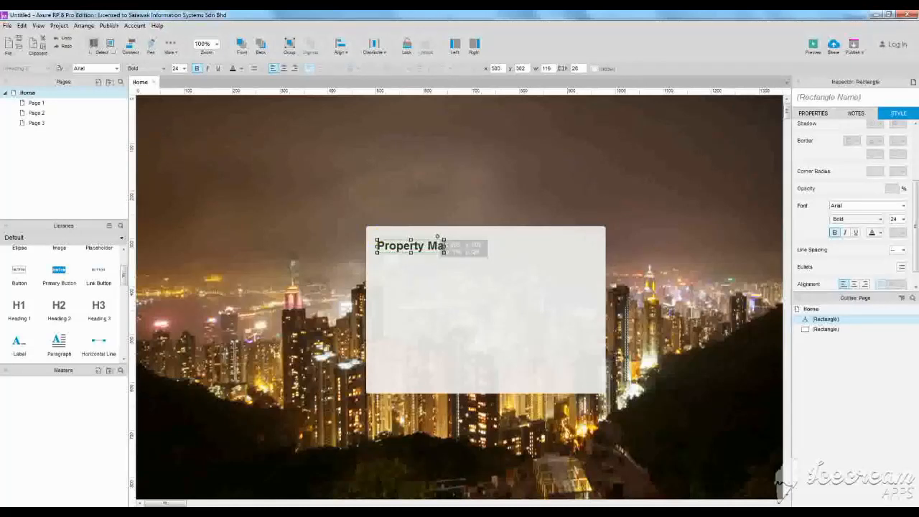
pyautogui.write('nagement System')
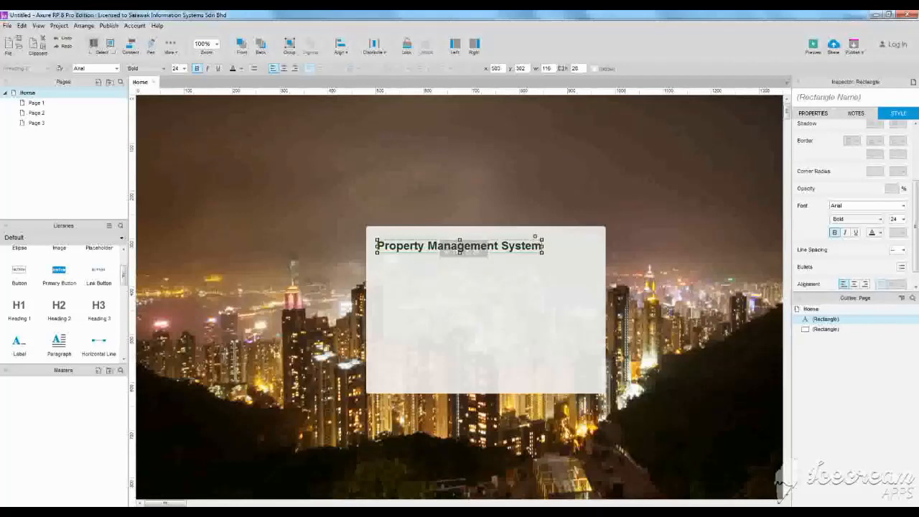
pyautogui.click(523, 284)
# Add a text field below the heading, about 429 wide and about 35 high.
pyautogui.scroll(1, 34, 306)
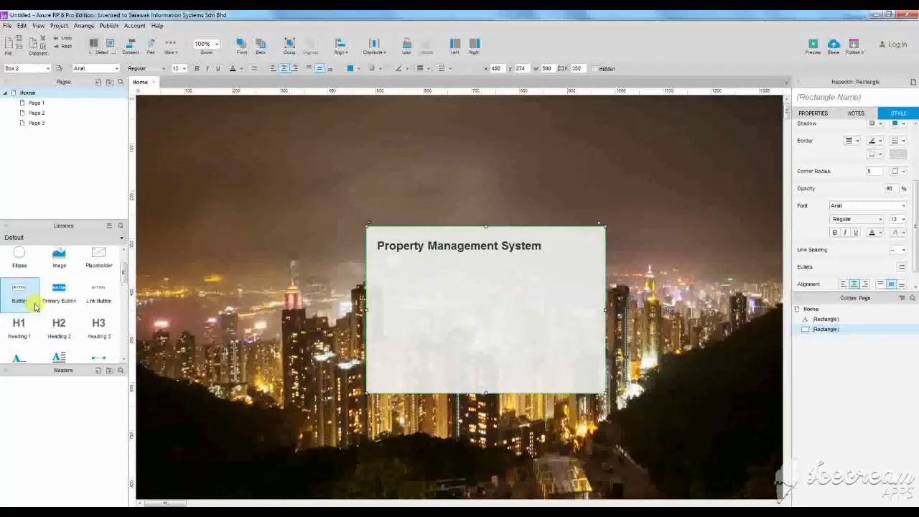
pyautogui.scroll(1, 35, 306)
pyautogui.scroll(-2, 35, 306)
pyautogui.scroll(-4, 35, 306)
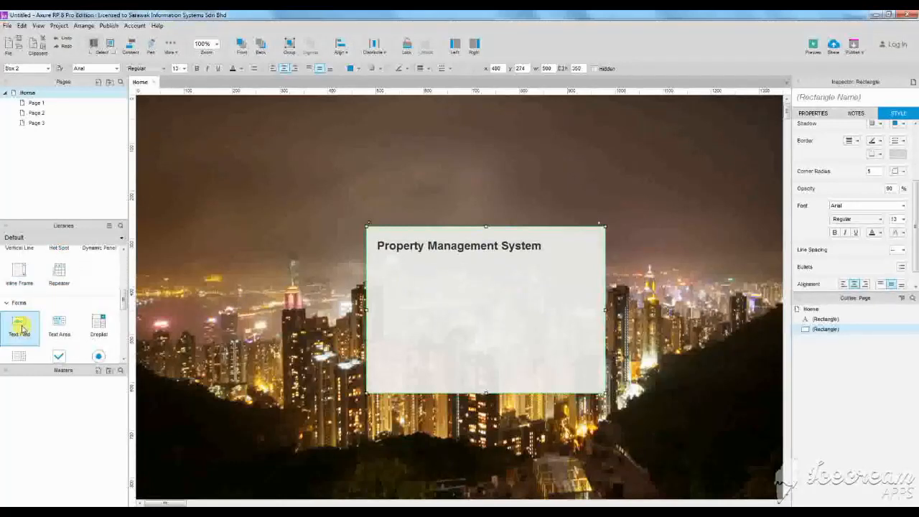
pyautogui.moveTo(21, 328); pyautogui.dragTo(381, 278)
pyautogui.moveTo(525, 282); pyautogui.dragTo(587, 280)
pyautogui.click(574, 68)
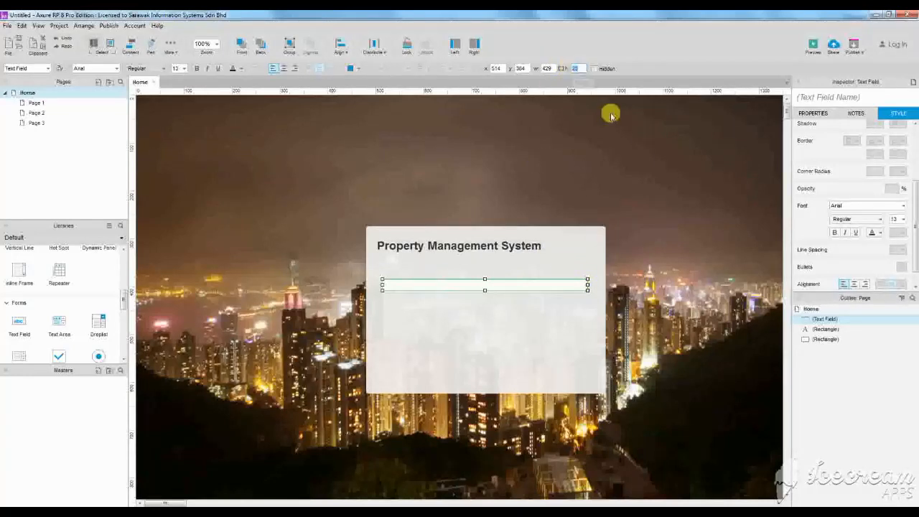
pyautogui.press('Return')
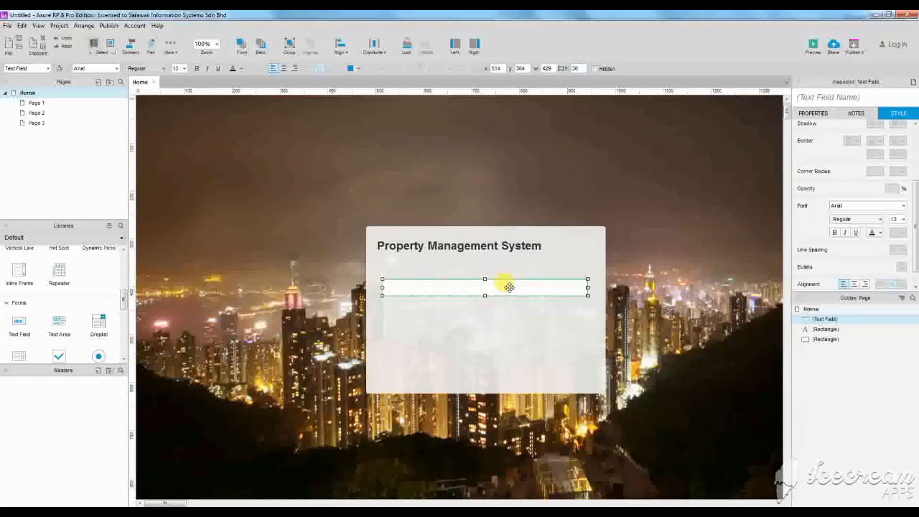
# Name the text field txtUsername and set its hint text to "Username".
pyautogui.click(808, 98)
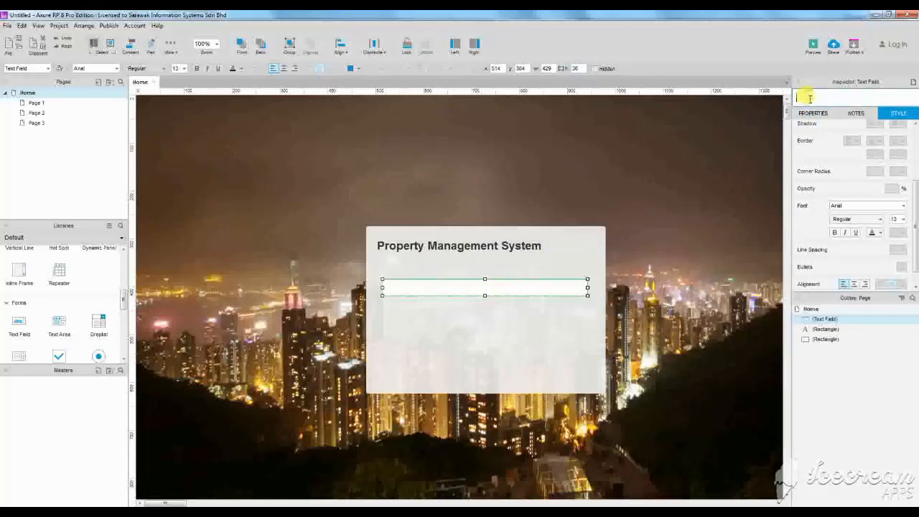
pyautogui.write('txt')
pyautogui.write('Username')
pyautogui.click(812, 113)
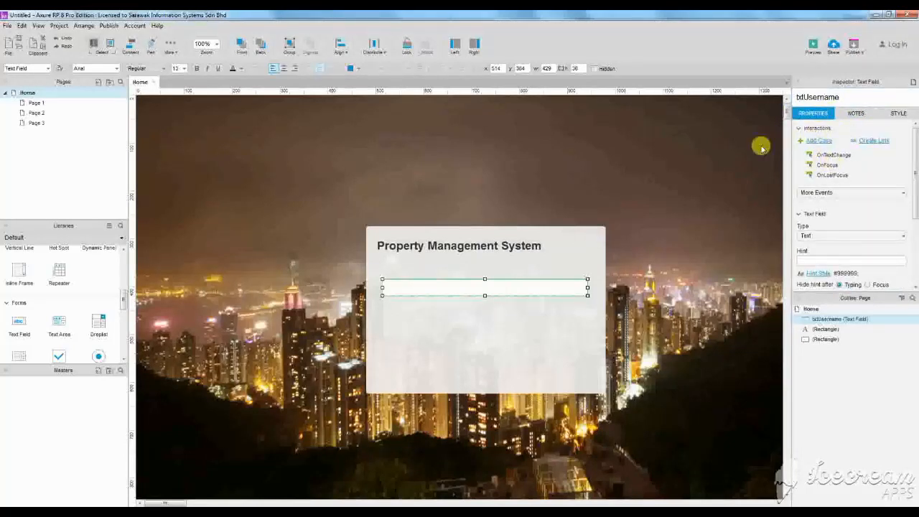
pyautogui.scroll(-2, 835, 219)
pyautogui.click(827, 204)
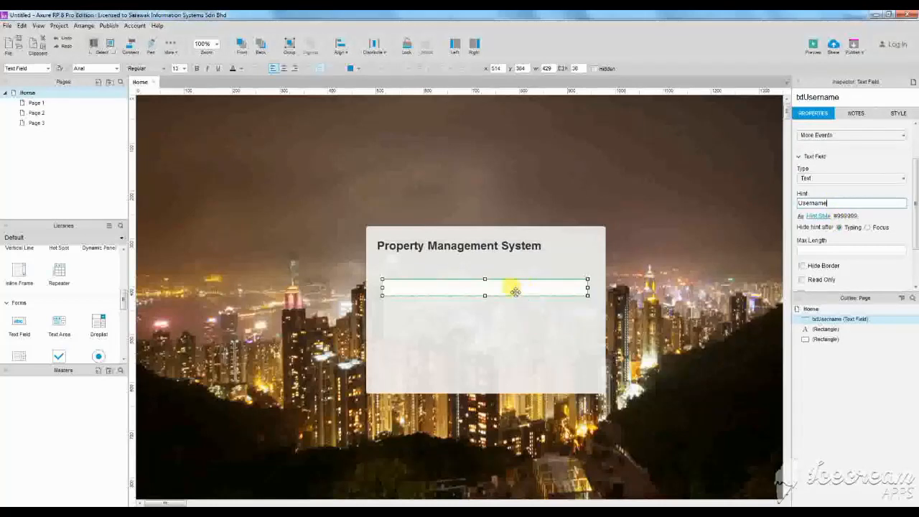
# Duplicate the username field and place the copy directly below it, left-aligned at x 514 and y about 430.
pyautogui.click(487, 287)
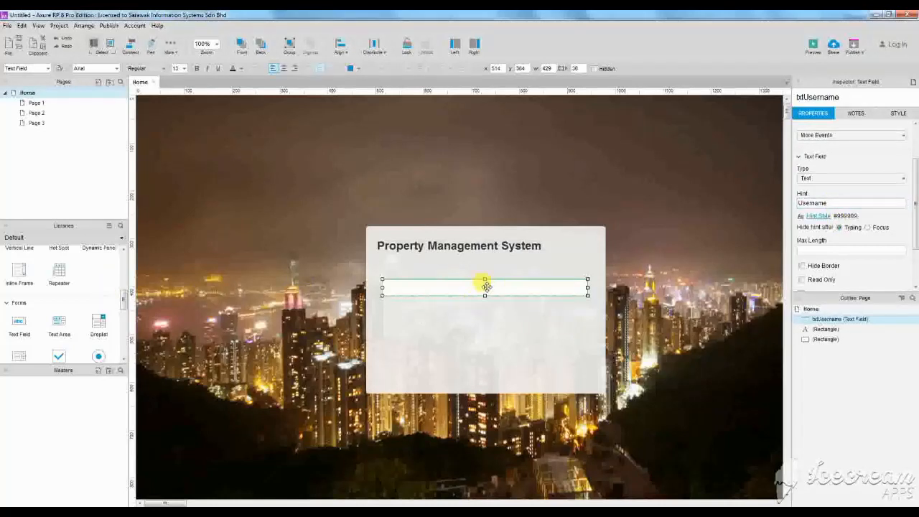
pyautogui.hotkey('ctrl', 'd')
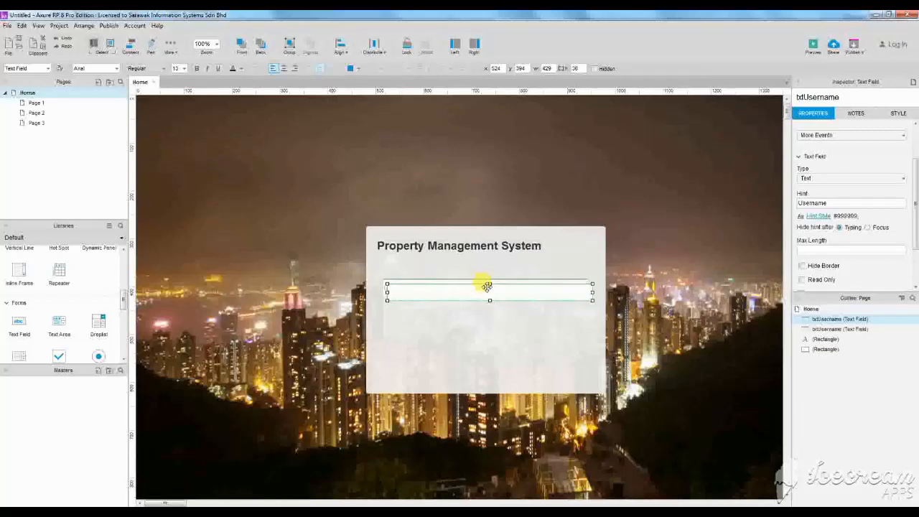
pyautogui.moveTo(487, 287); pyautogui.dragTo(477, 307)
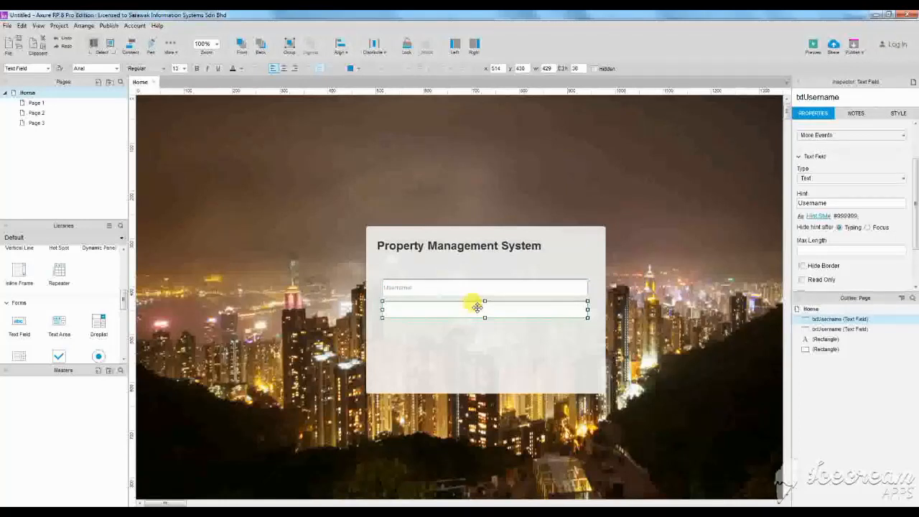
# Give the duplicated field the hint "Password", set its type to Password and name it txtPassword.
pyautogui.doubleClick(837, 202)
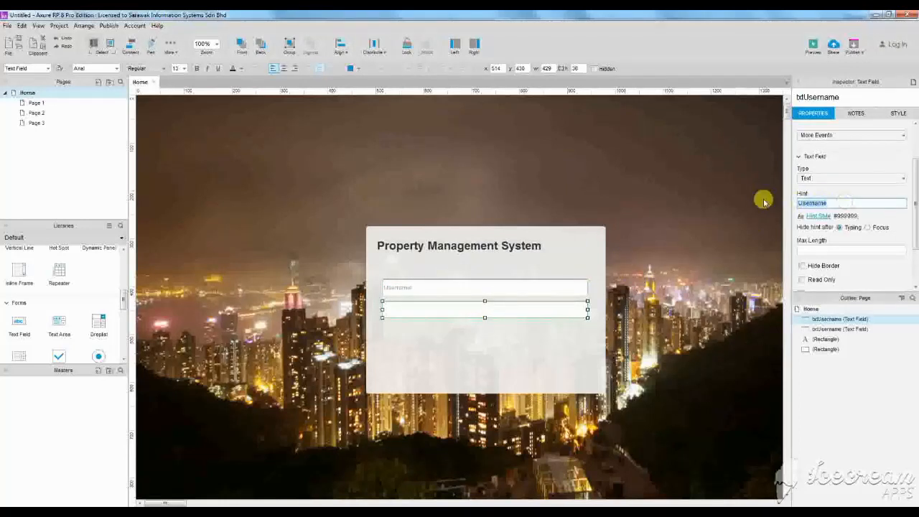
pyautogui.write('Password')
pyautogui.click(820, 178)
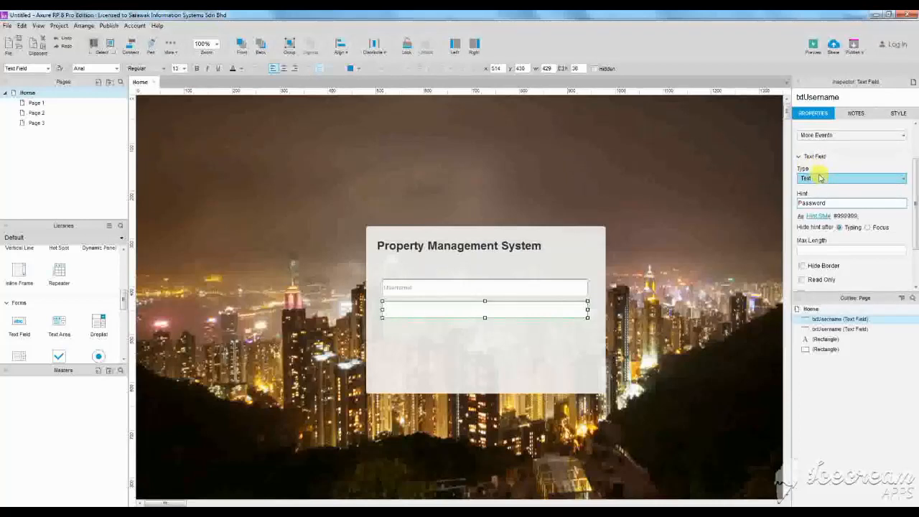
pyautogui.click(820, 178)
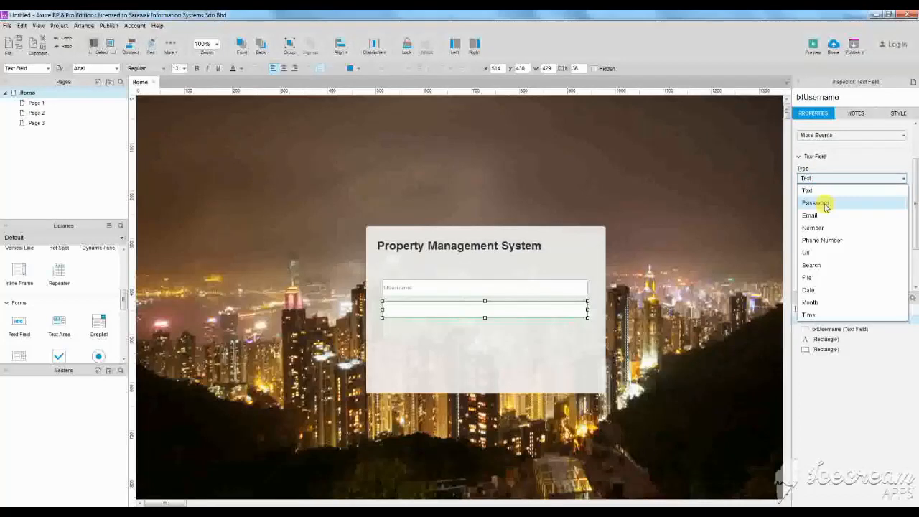
pyautogui.click(818, 203)
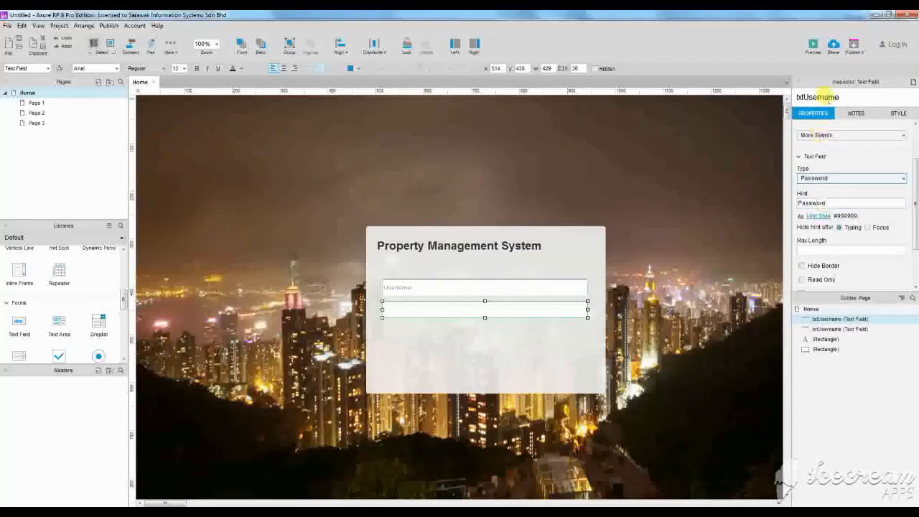
pyautogui.moveTo(847, 96); pyautogui.dragTo(775, 86)
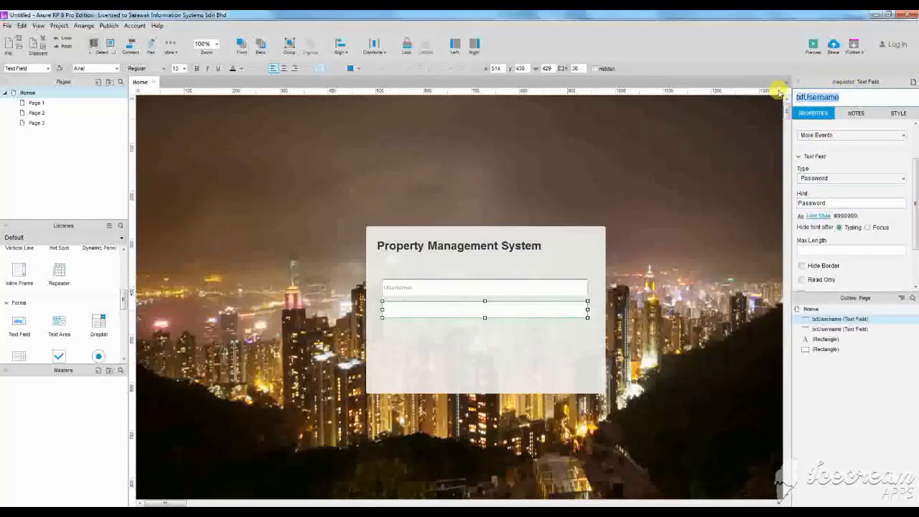
pyautogui.write('txtPassword')
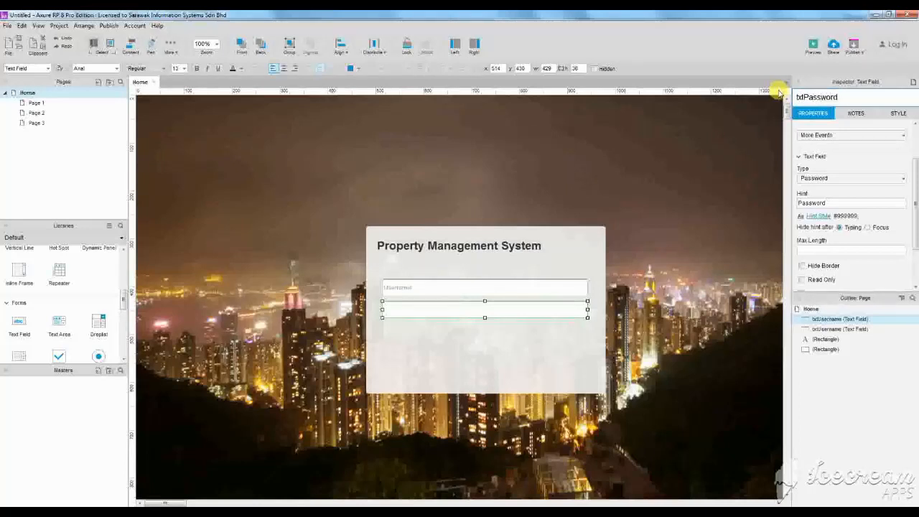
# Add a Primary Button below the password field and widen it to match the fields, about 429 wide.
pyautogui.scroll(2, 61, 294)
pyautogui.scroll(2, 62, 299)
pyautogui.moveTo(60, 294); pyautogui.dragTo(384, 327)
pyautogui.click(449, 330)
pyautogui.moveTo(450, 332); pyautogui.dragTo(587, 332)
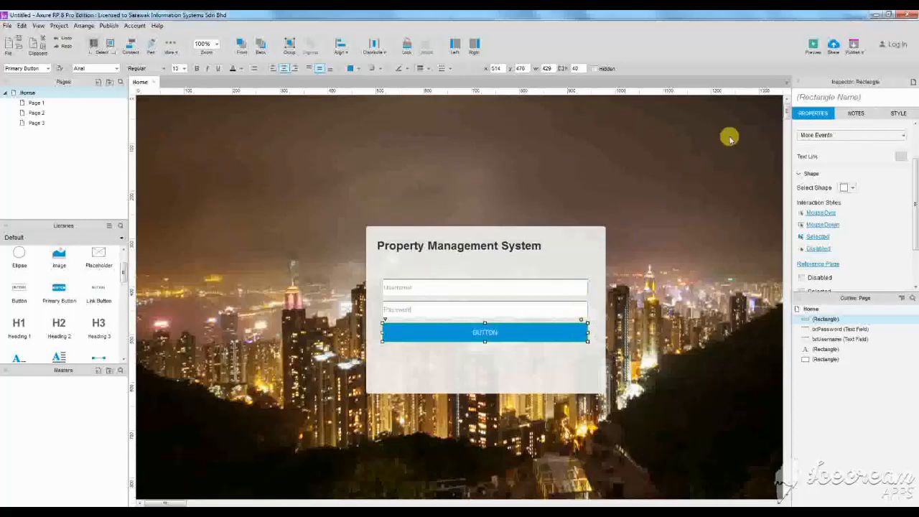
# Name the primary button btnSignIn and change its label to "Sign In".
pyautogui.click(813, 99)
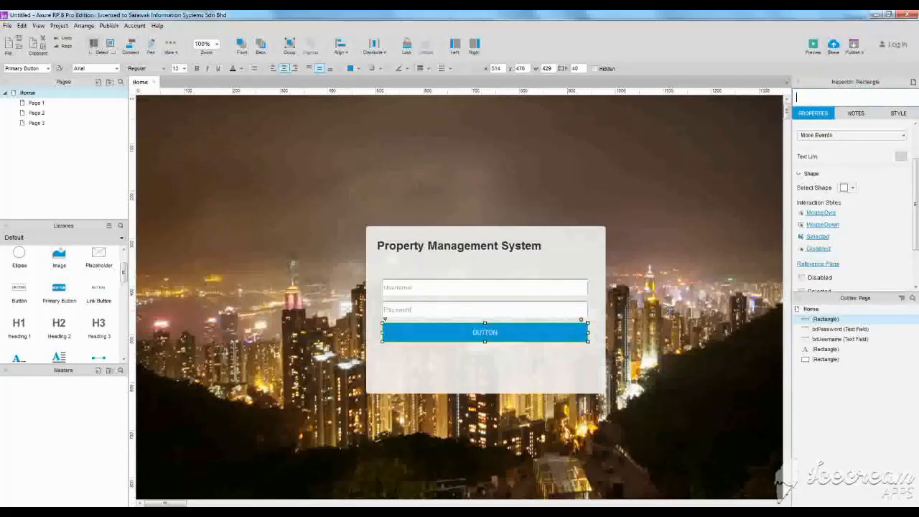
pyautogui.write('btnSignIn')
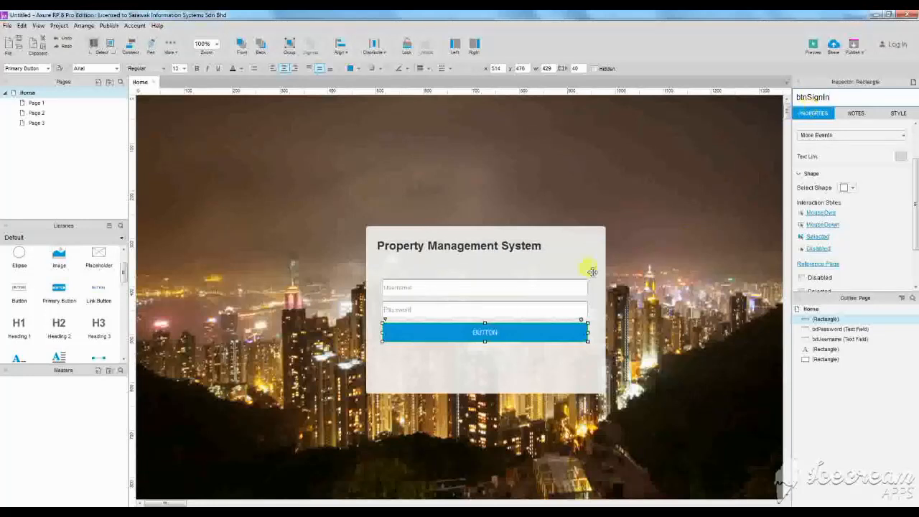
pyautogui.doubleClick(496, 328)
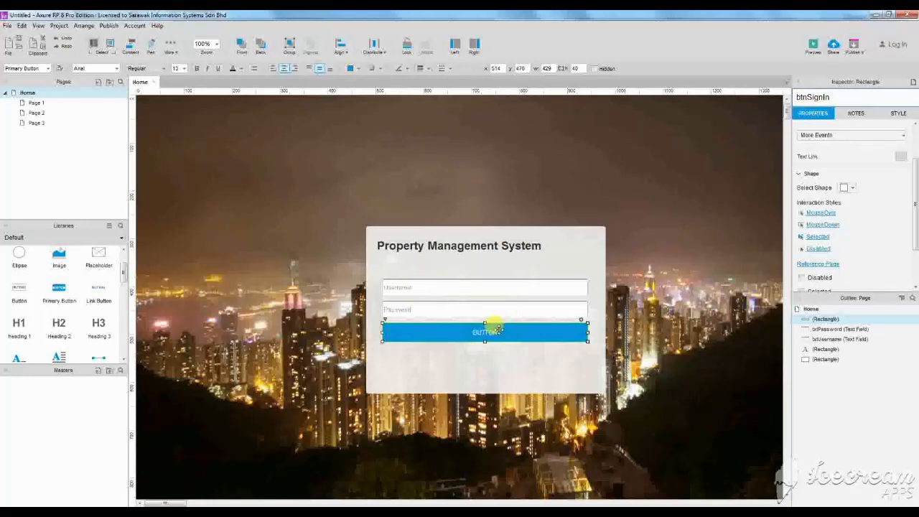
pyautogui.write('Sign')
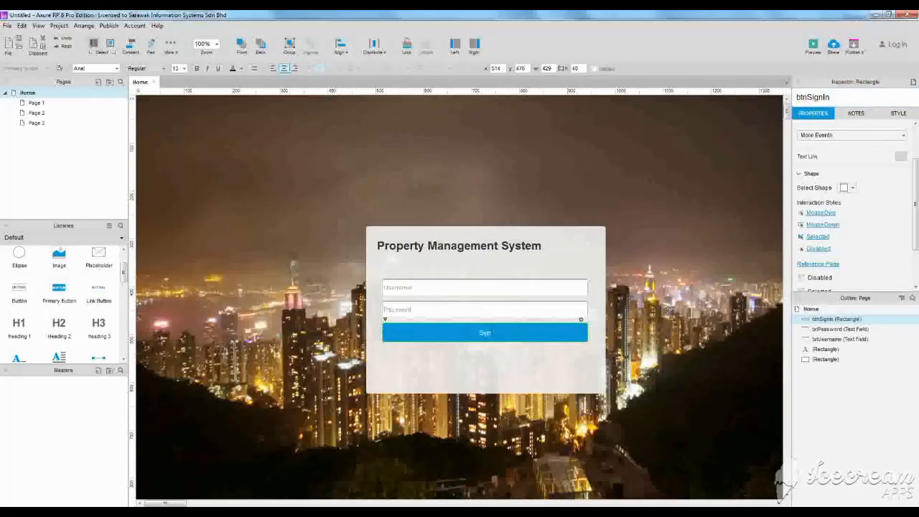
pyautogui.write(' in')
pyautogui.click(511, 368)
# Add a left-aligned Link Button reading "Register" under the left end of the Sign In button and name it lnkRegister.
pyautogui.scroll(-2, 62, 349)
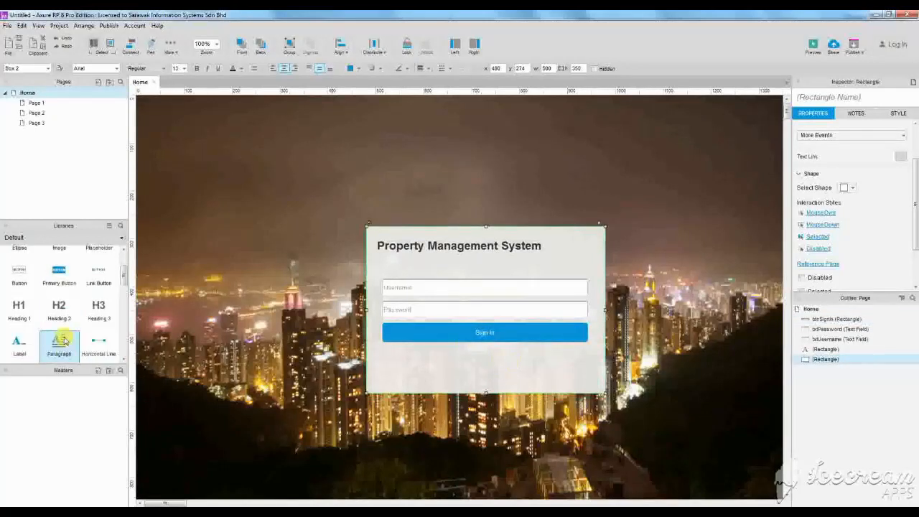
pyautogui.scroll(3, 63, 339)
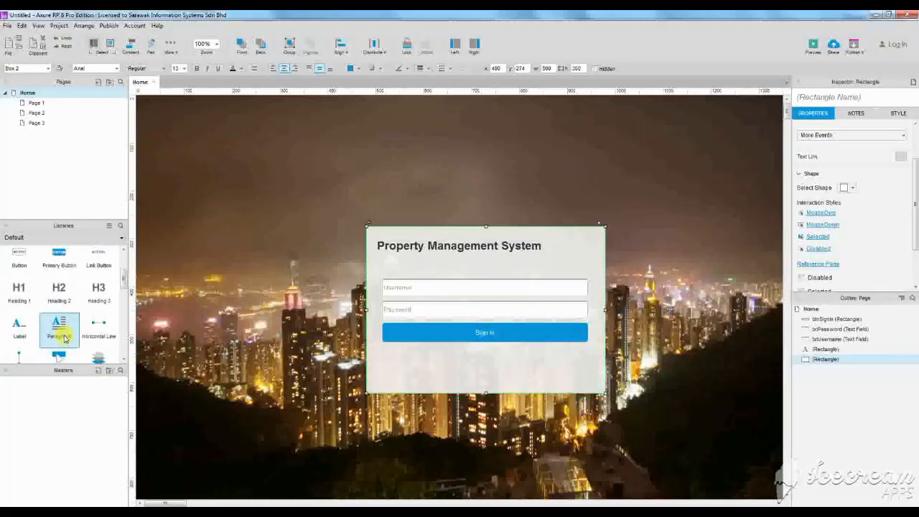
pyautogui.moveTo(99, 306); pyautogui.dragTo(385, 349)
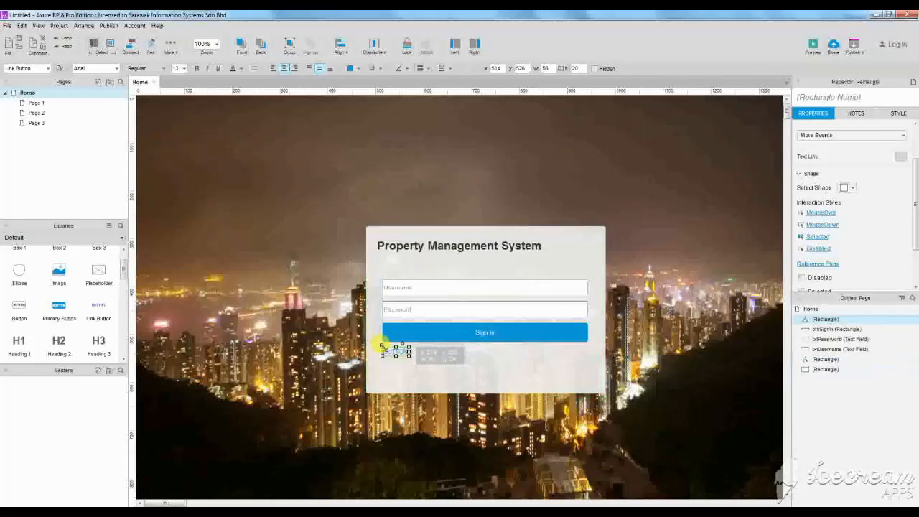
pyautogui.click(273, 69)
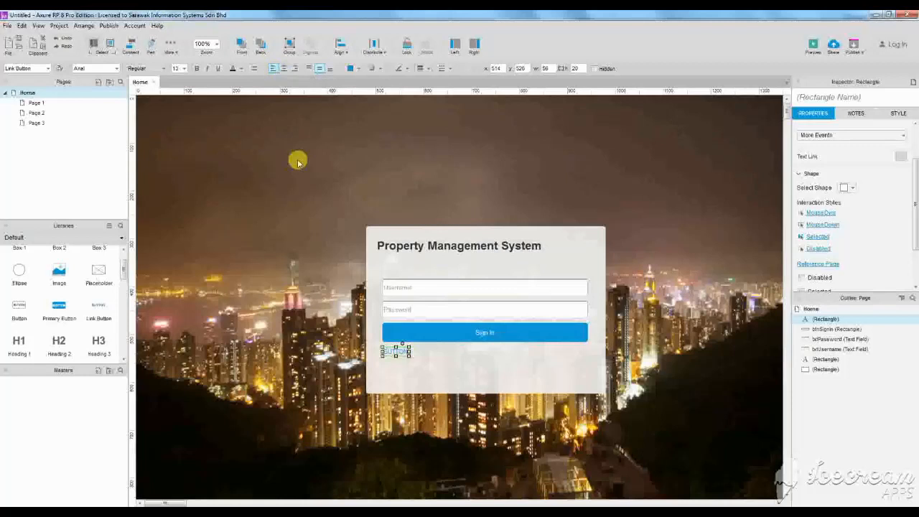
pyautogui.write('Register')
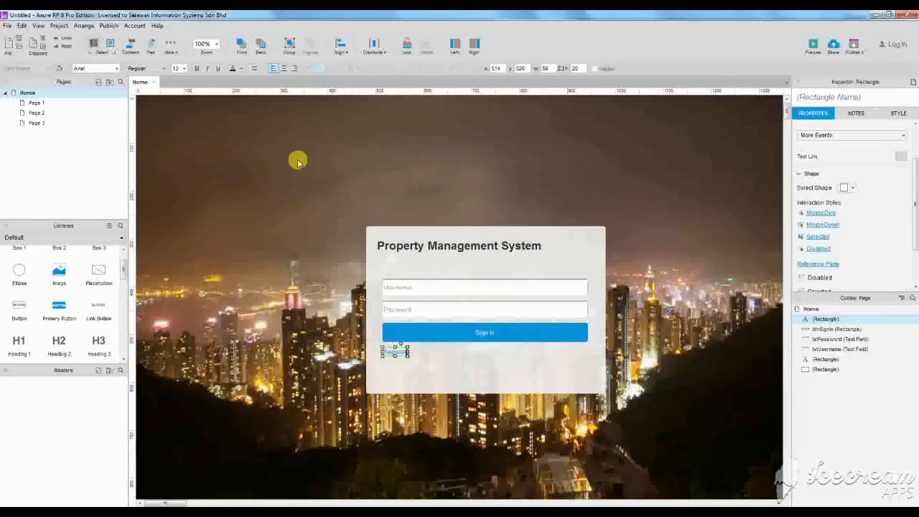
pyautogui.click(817, 98)
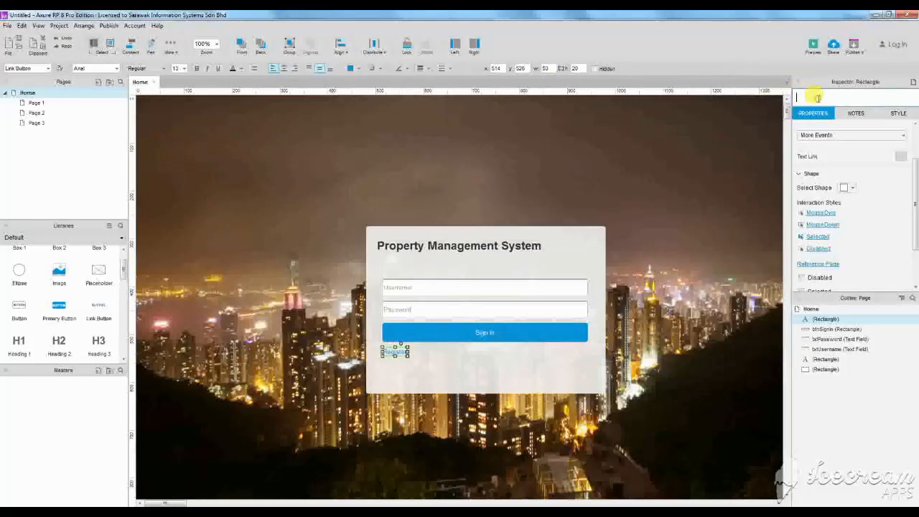
pyautogui.write('lnkRegister')
# Add a right-aligned Link Button reading "I need help to sign in" under the right end of the Sign In button.
pyautogui.moveTo(97, 307); pyautogui.dragTo(557, 344)
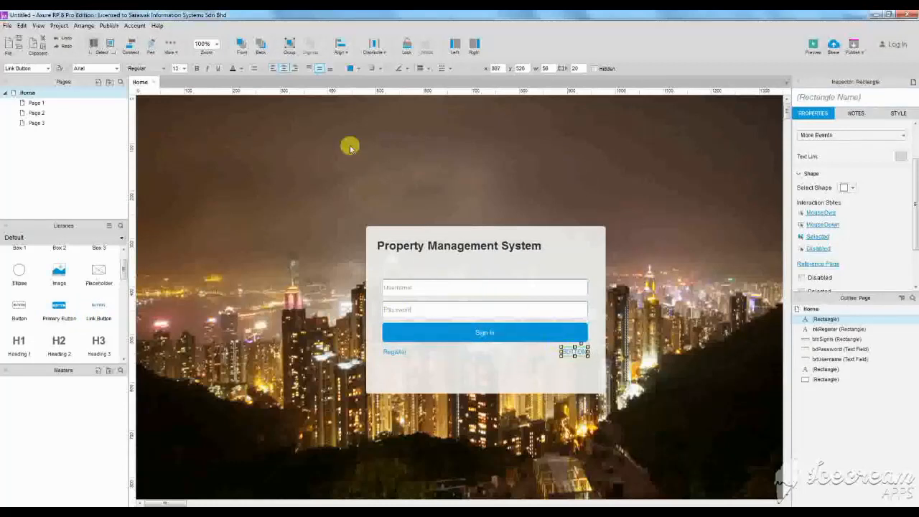
pyautogui.click(295, 69)
pyautogui.doubleClick(579, 352)
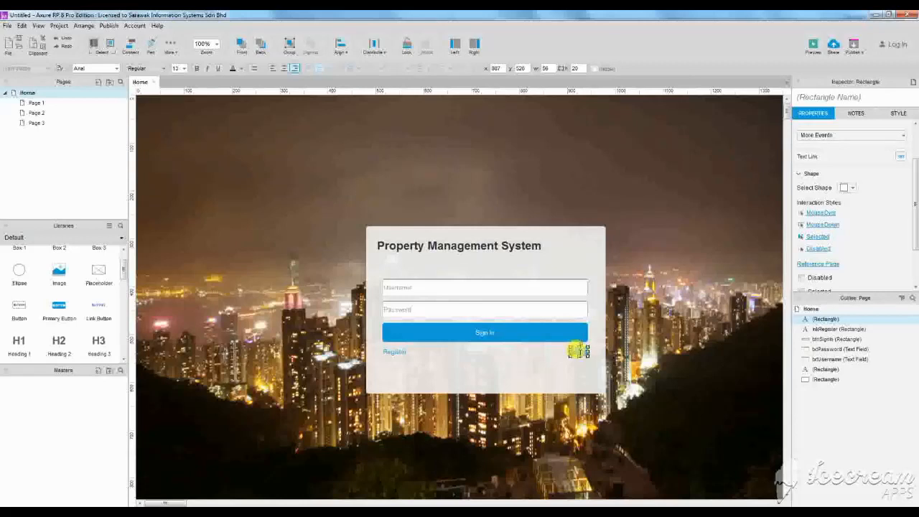
pyautogui.press('BackSpace')
pyautogui.write('I need help')
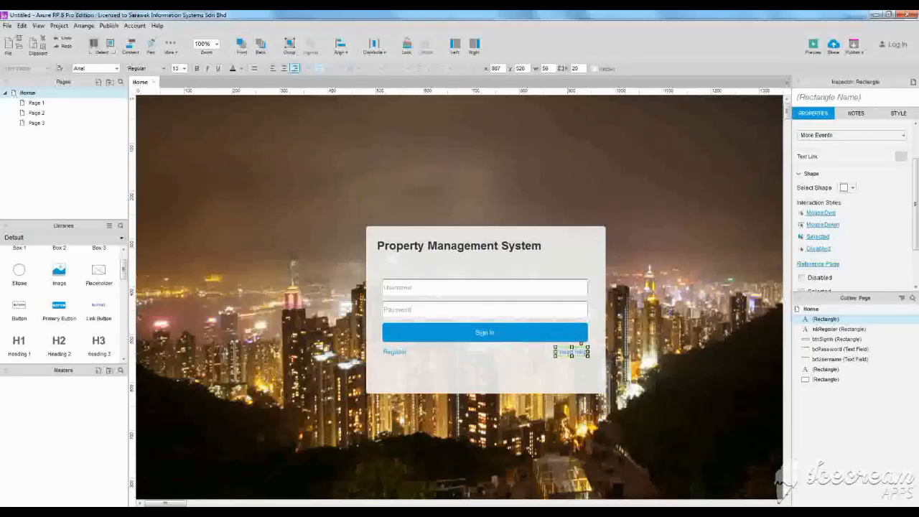
pyautogui.write(' to')
pyautogui.press('BackSpace')
pyautogui.press('BackSpace')
pyautogui.press('BackSpace')
pyautogui.press('BackSpace')
pyautogui.write('si')
pyautogui.write(' sign in')
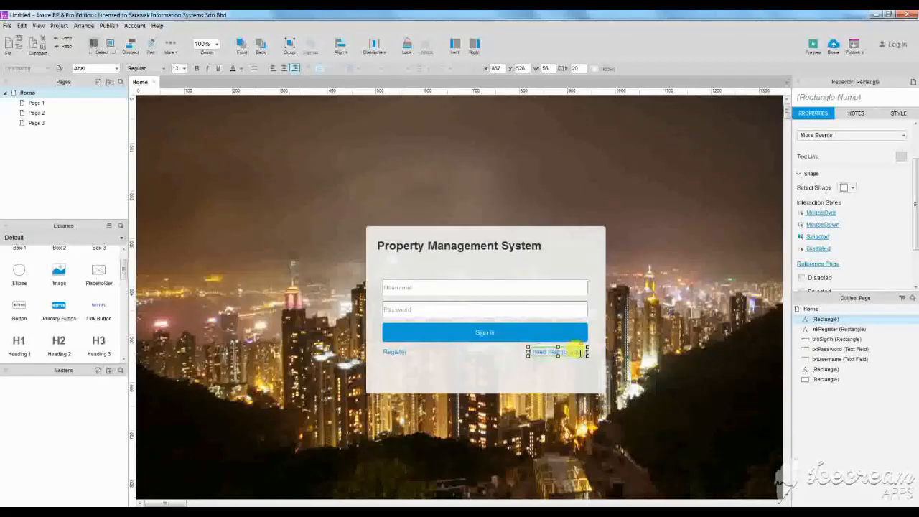
# Name the help link lnkHelp and deselect everything on the page.
pyautogui.click(856, 94)
pyautogui.write('In')
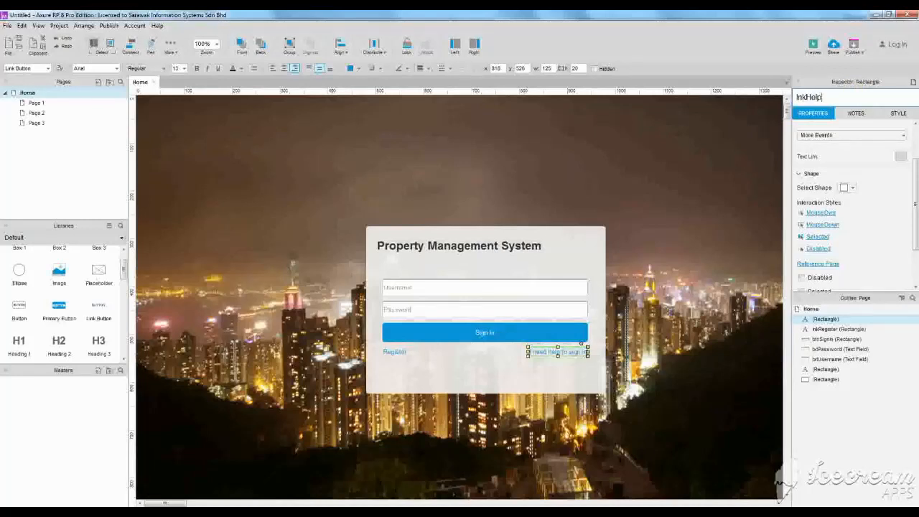
pyautogui.click(579, 246)
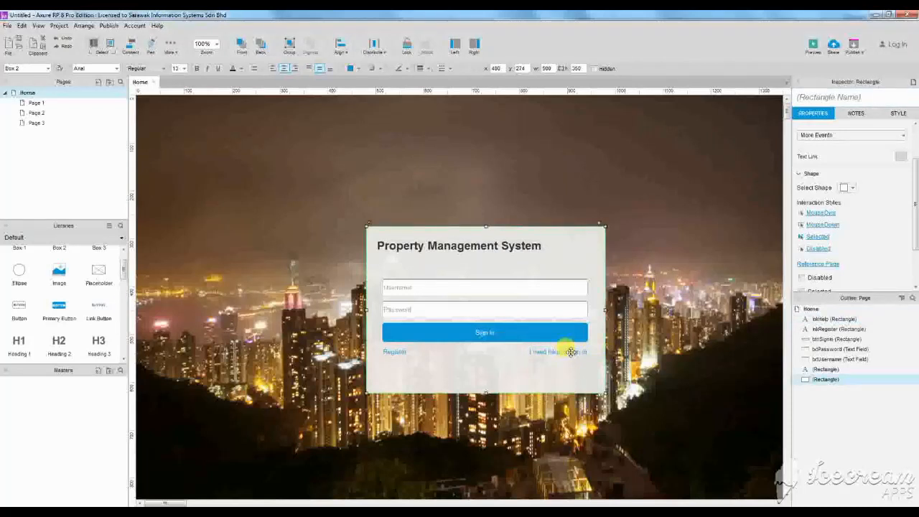
pyautogui.click(662, 291)
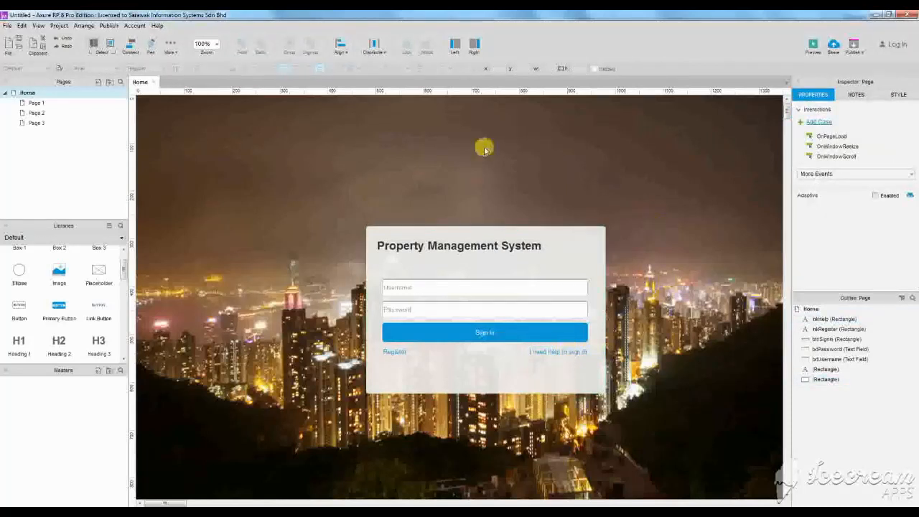
# Move the heading to x 514, y 315 so it lines up with the input fields, and save the project as exercise01.
pyautogui.click(417, 246)
pyautogui.moveTo(416, 246); pyautogui.dragTo(422, 251)
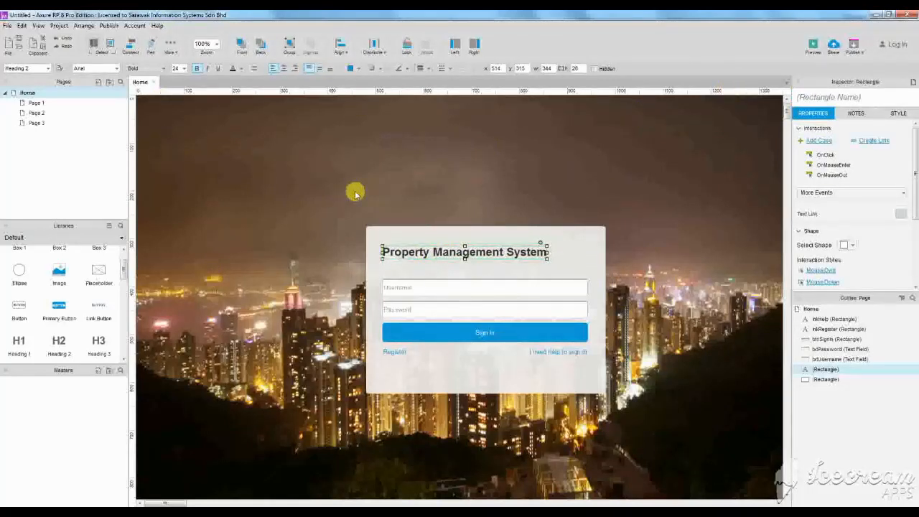
pyautogui.hotkey('ctrl', 's')
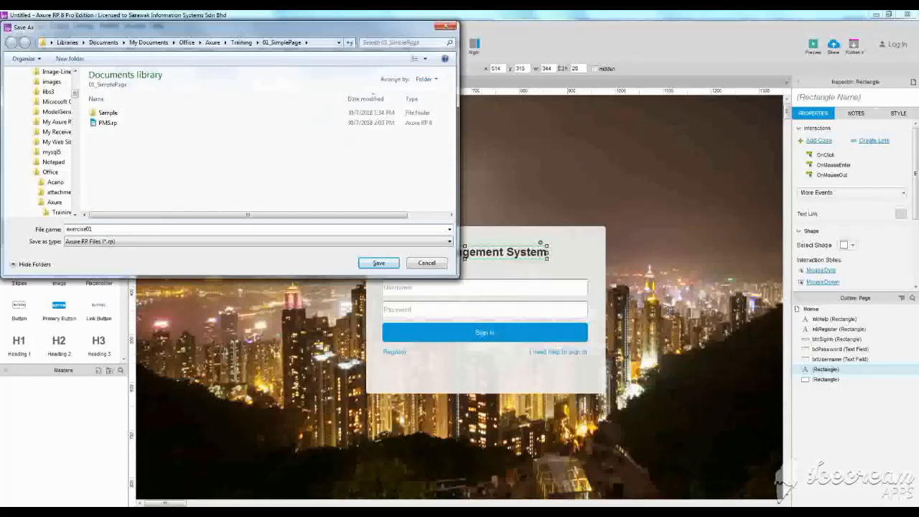
pyautogui.press('Return')
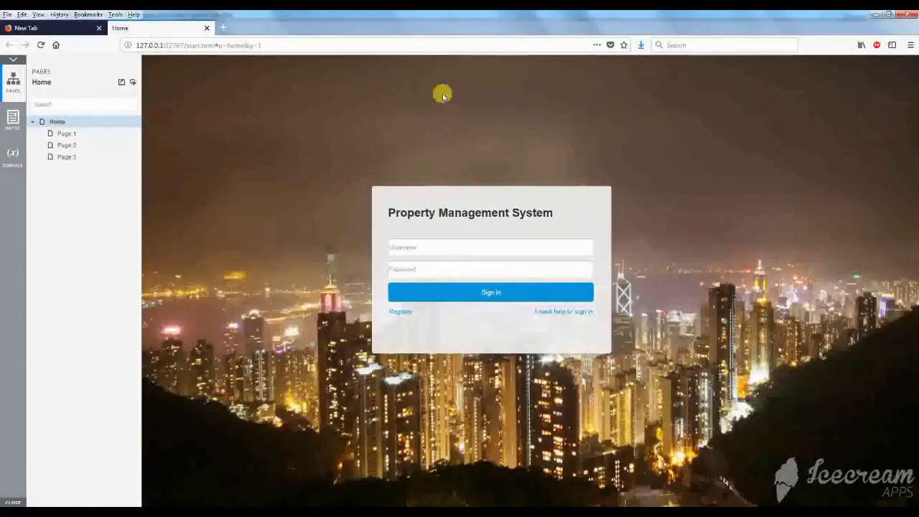
# Examine the login page preview in the browser with the page sidebar collapsed, checking the background and panel at different window sizes.
pyautogui.click(13, 59)
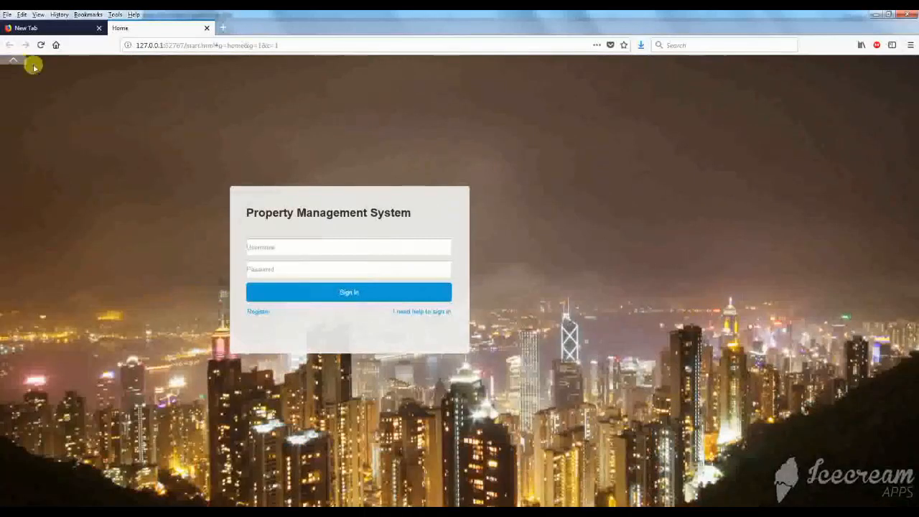
pyautogui.click(889, 14)
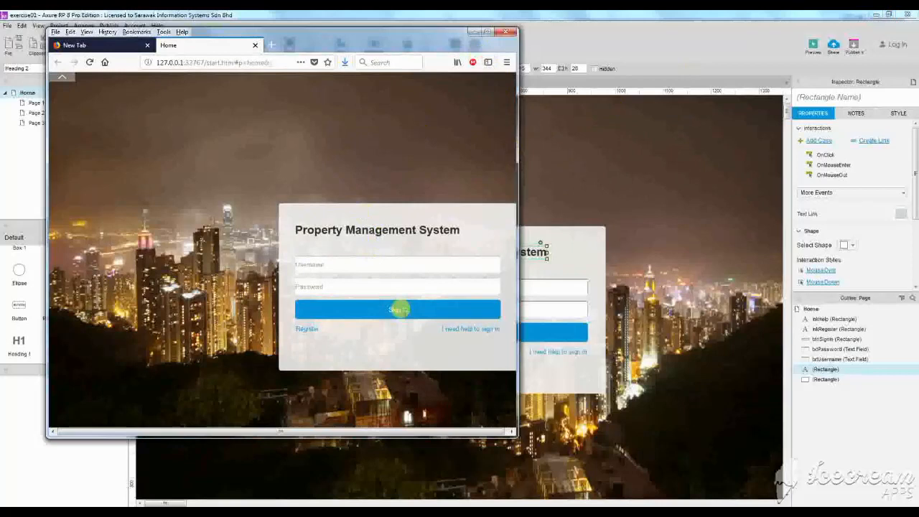
pyautogui.click(487, 32)
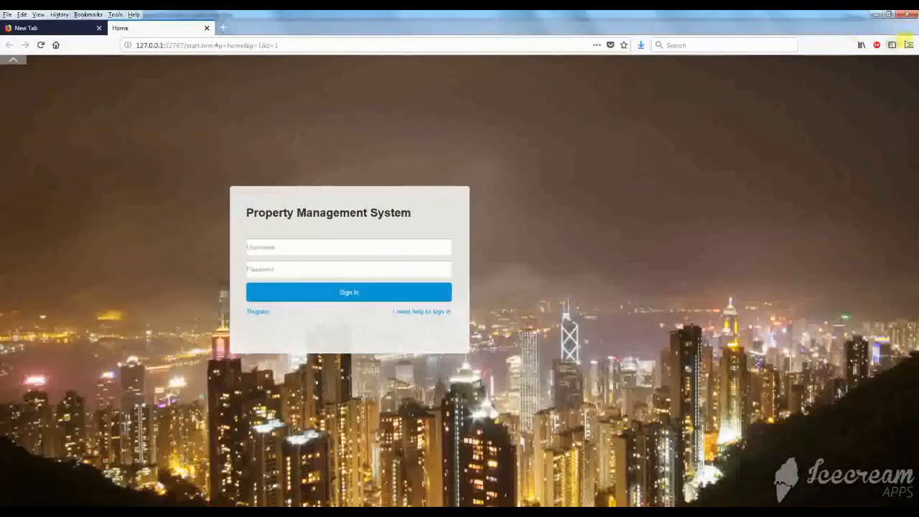
pyautogui.click(890, 14)
pyautogui.moveTo(517, 189); pyautogui.dragTo(693, 172)
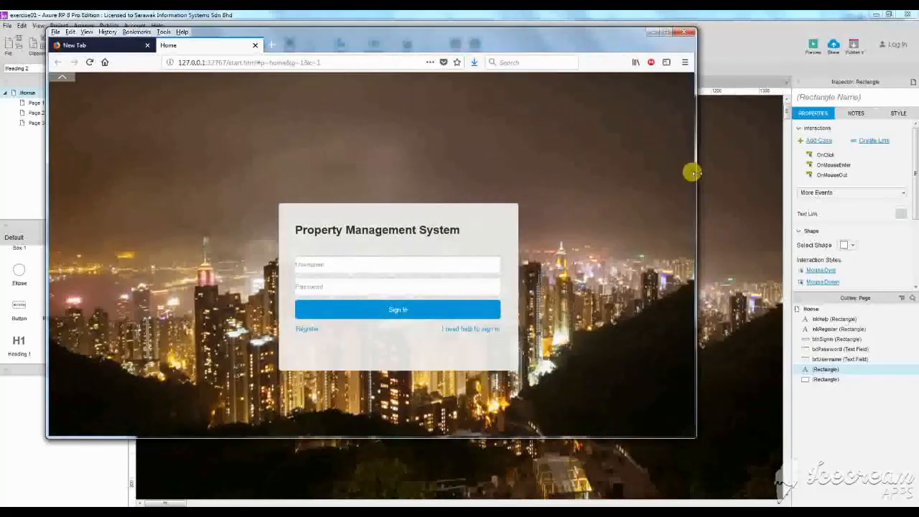
pyautogui.click(667, 31)
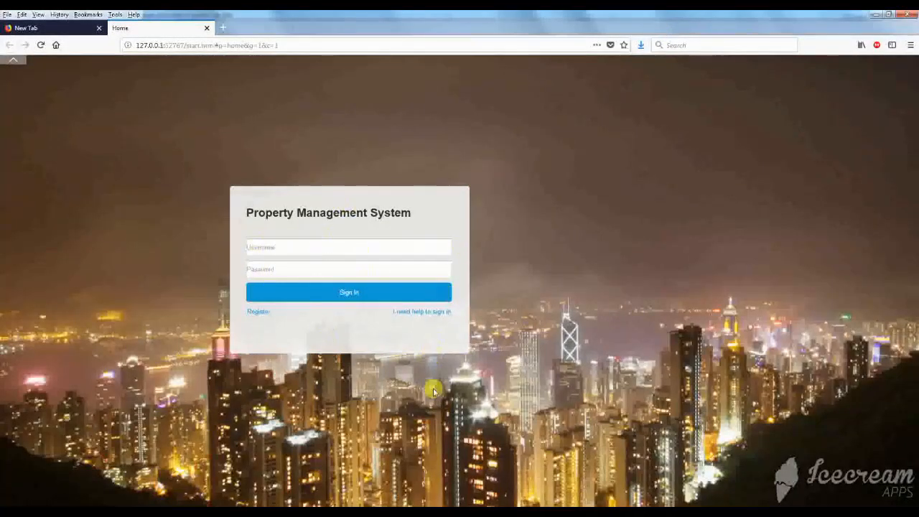
# Return to Axure RP, group the login panel with all its widgets, and name the group grpLogin.
pyautogui.hotkey('alt', 'Tab')
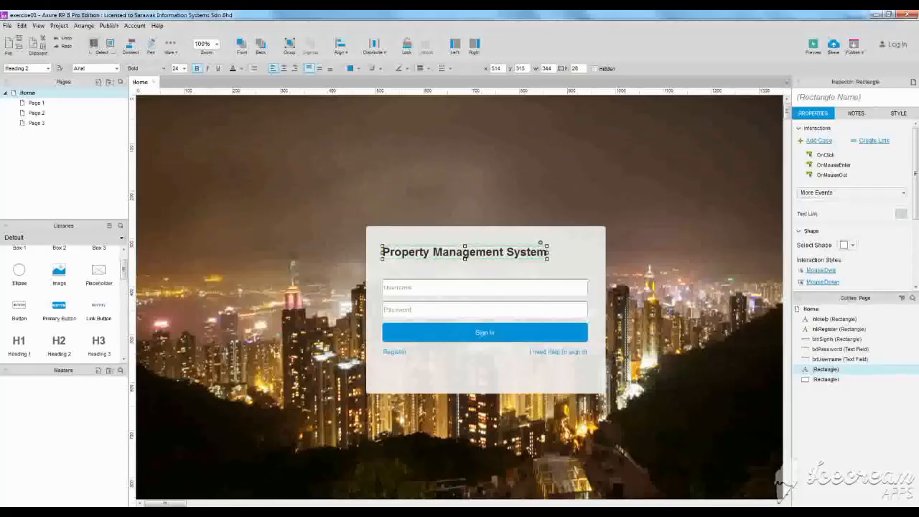
pyautogui.click(350, 189)
pyautogui.moveTo(335, 184); pyautogui.dragTo(649, 429)
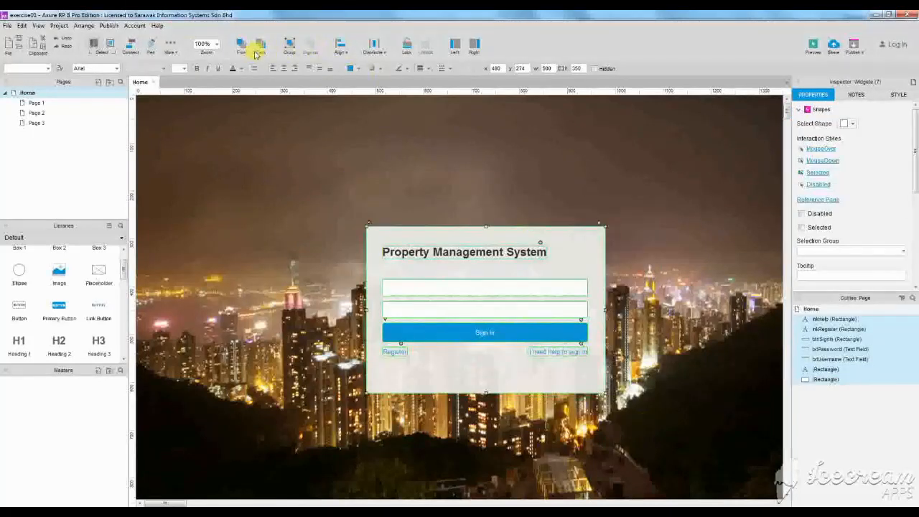
pyautogui.click(289, 48)
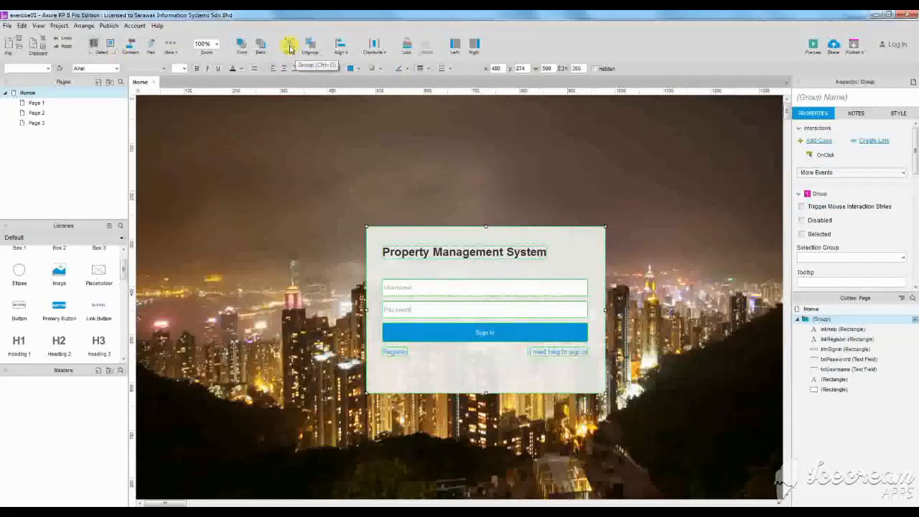
pyautogui.click(841, 92)
pyautogui.write('grpLogin')
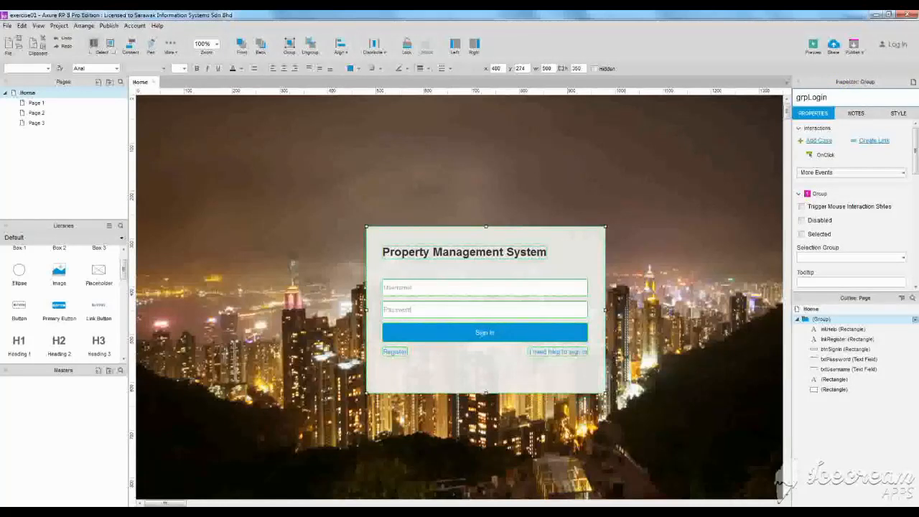
pyautogui.click(711, 269)
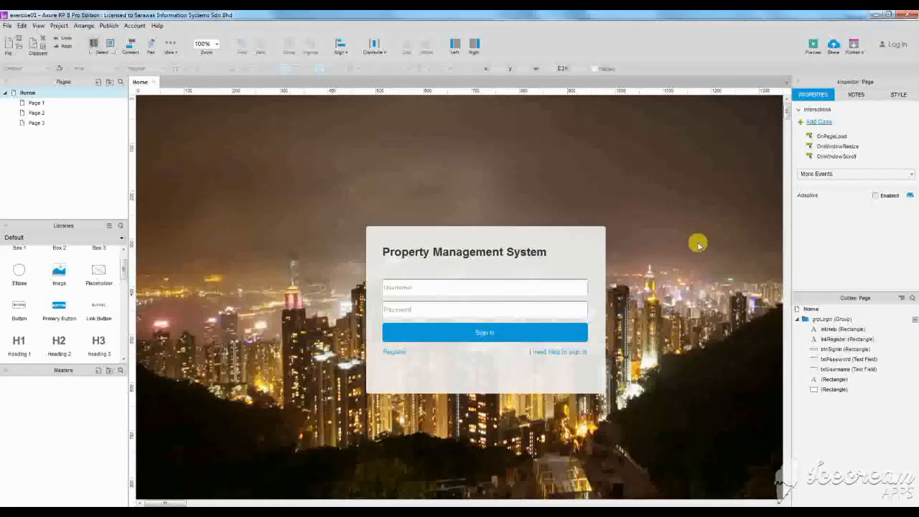
# Add an OnWindowResize case to the page with a Move action on grpLogin, using the "to" move type.
pyautogui.doubleClick(835, 148)
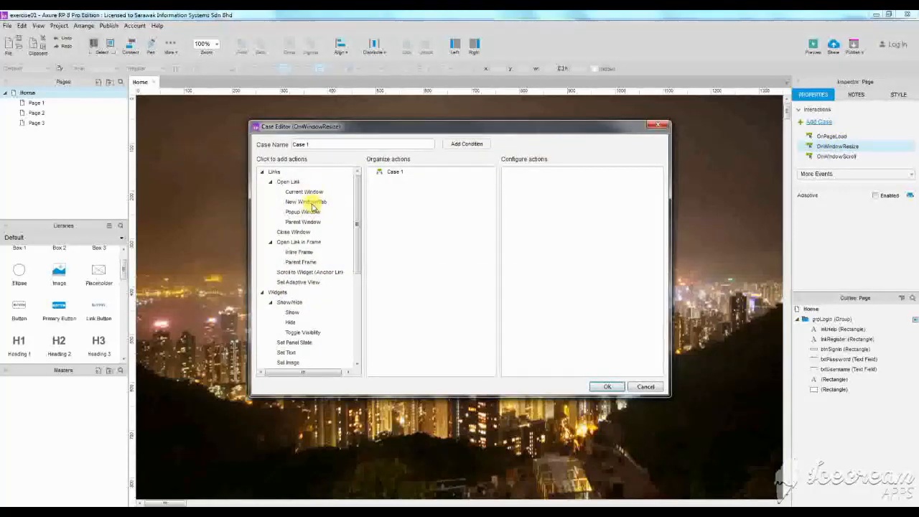
pyautogui.scroll(-5, 313, 232)
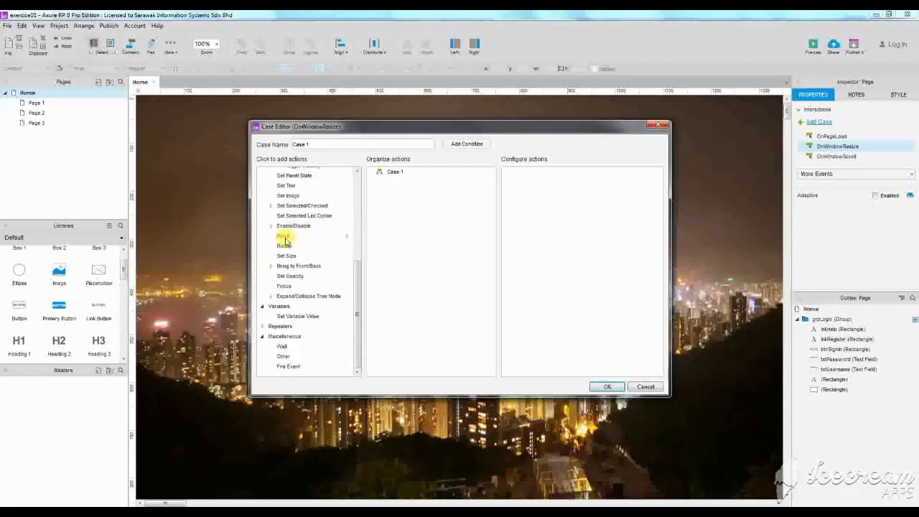
pyautogui.click(285, 240)
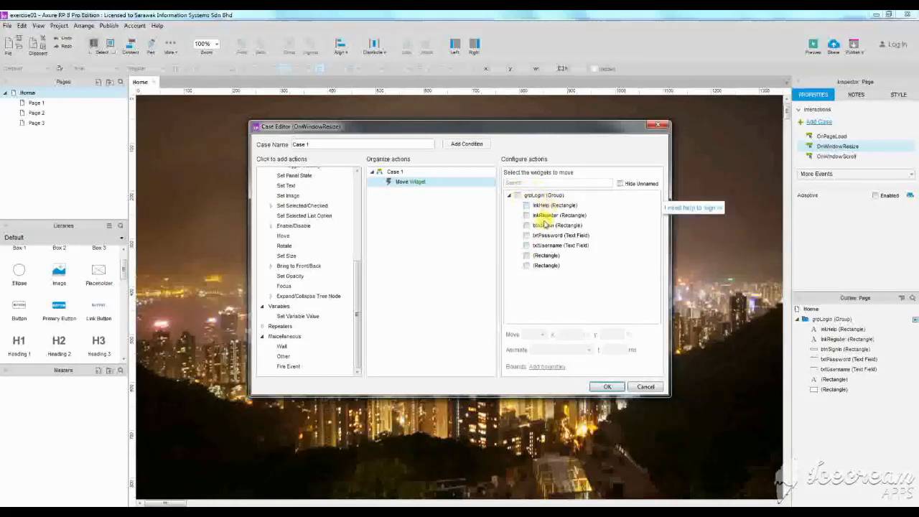
pyautogui.click(517, 196)
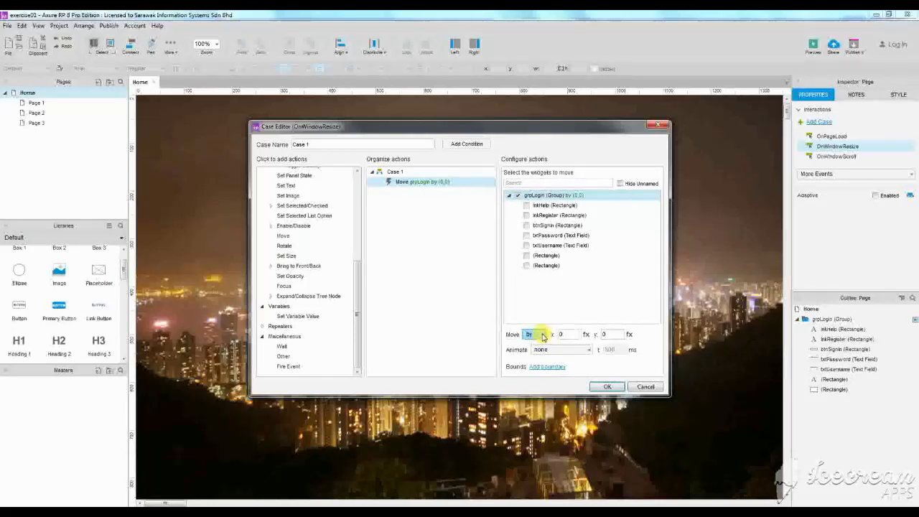
pyautogui.click(543, 337)
pyautogui.click(536, 346)
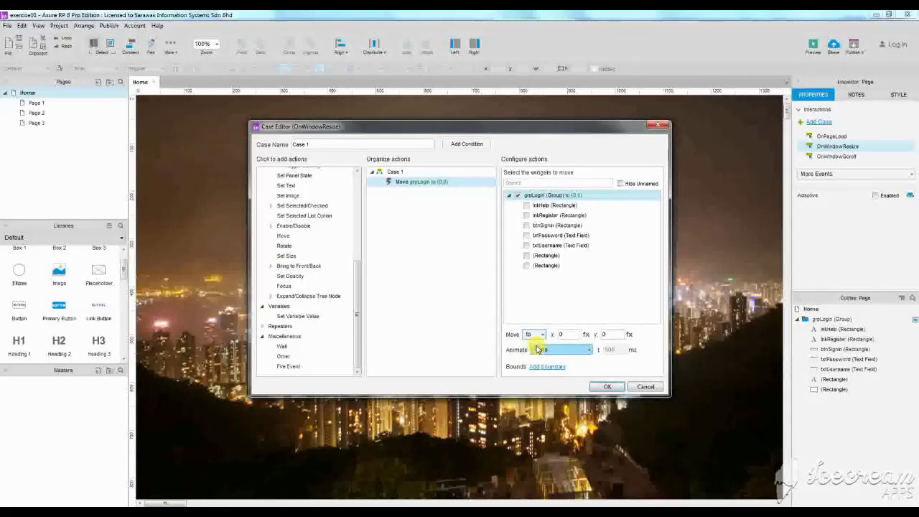
# For the move's x value, start an empty [[]] expression and define local variable a as the widget grpLogin.
pyautogui.click(588, 335)
pyautogui.click(324, 210)
pyautogui.press('BackSpace')
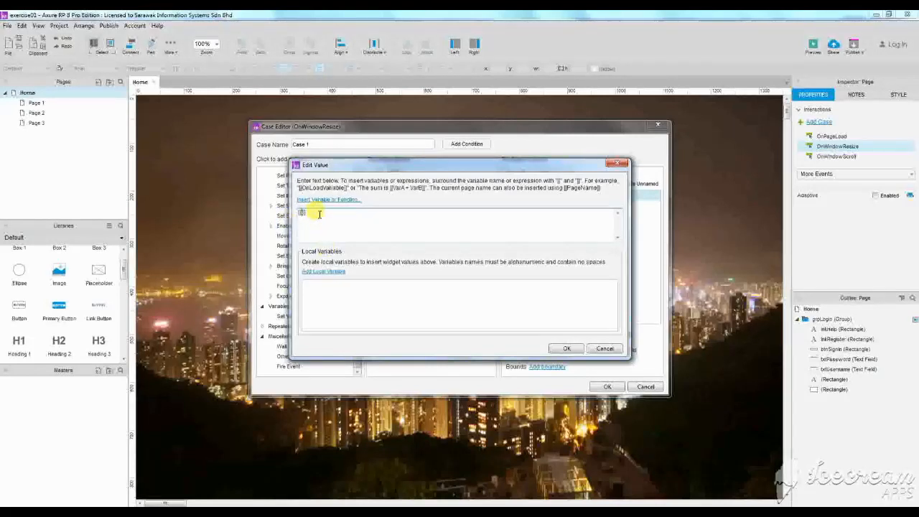
pyautogui.click(327, 272)
pyautogui.click(328, 286)
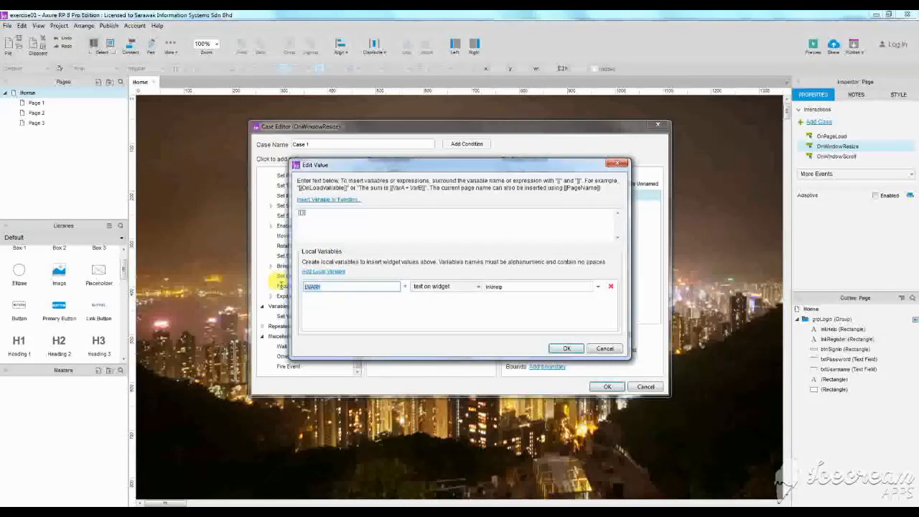
pyautogui.write('a')
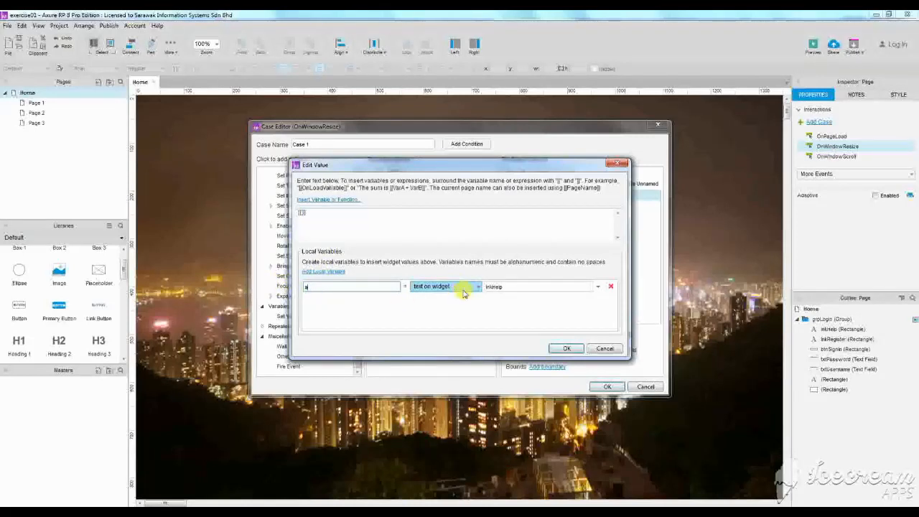
pyautogui.click(462, 288)
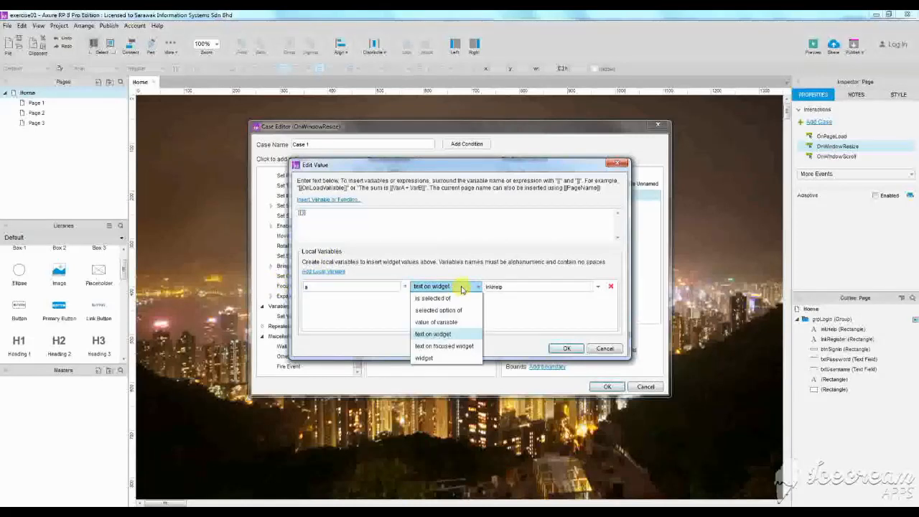
pyautogui.click(441, 358)
pyautogui.click(506, 285)
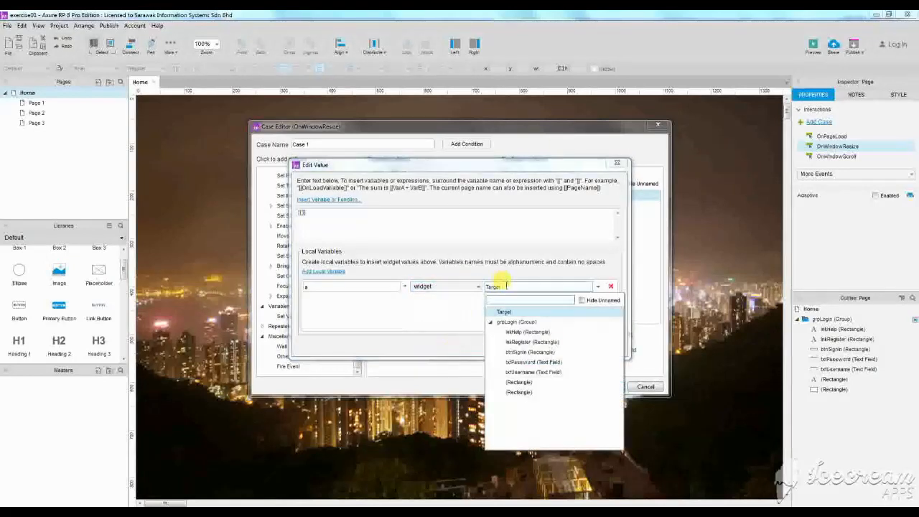
pyautogui.click(514, 323)
# Set the move's x value to [[window.width/2-a.width/2]].
pyautogui.write('a')
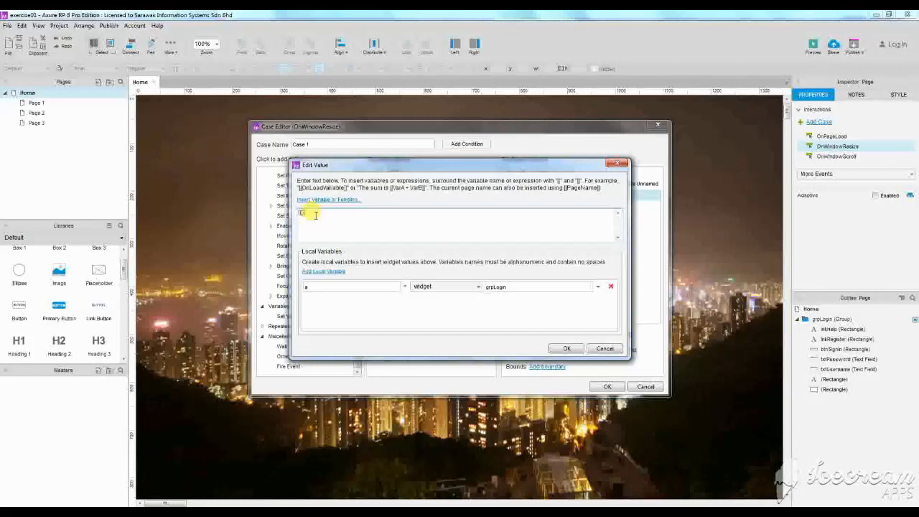
pyautogui.write('window.width/2-a')
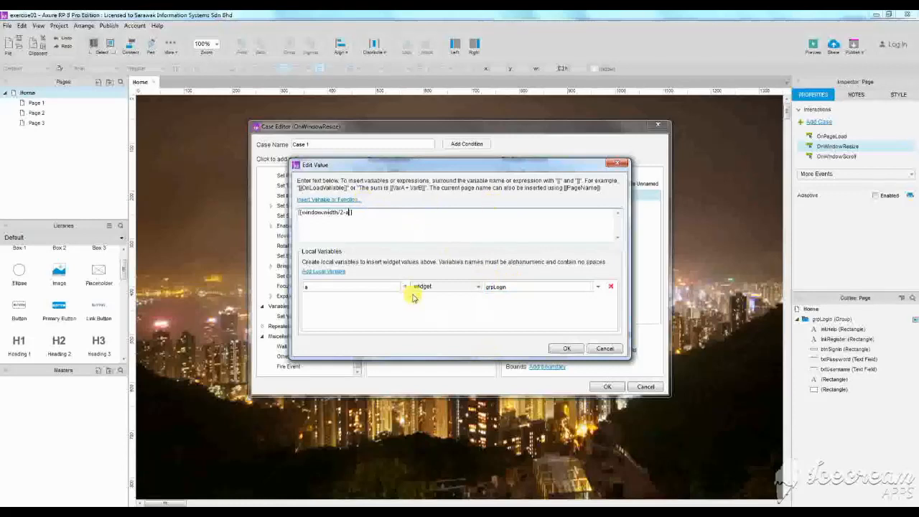
pyautogui.write('width/2')
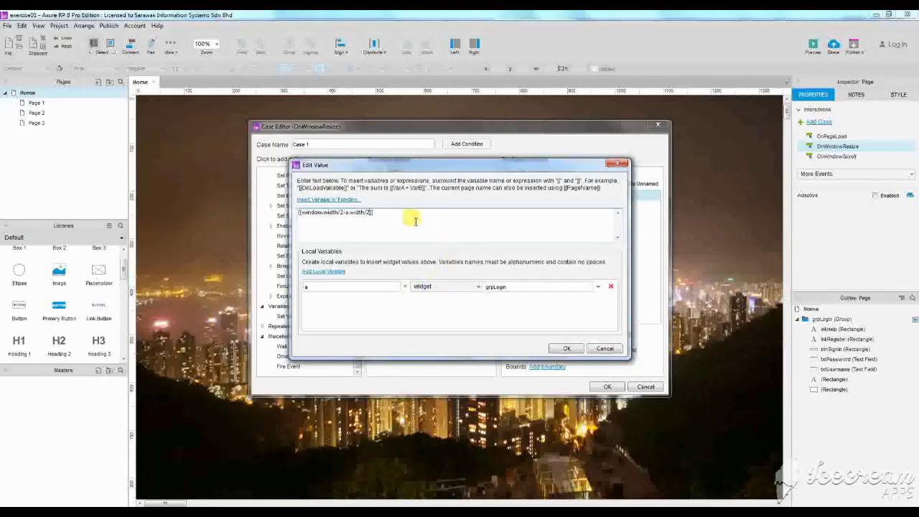
pyautogui.click(567, 349)
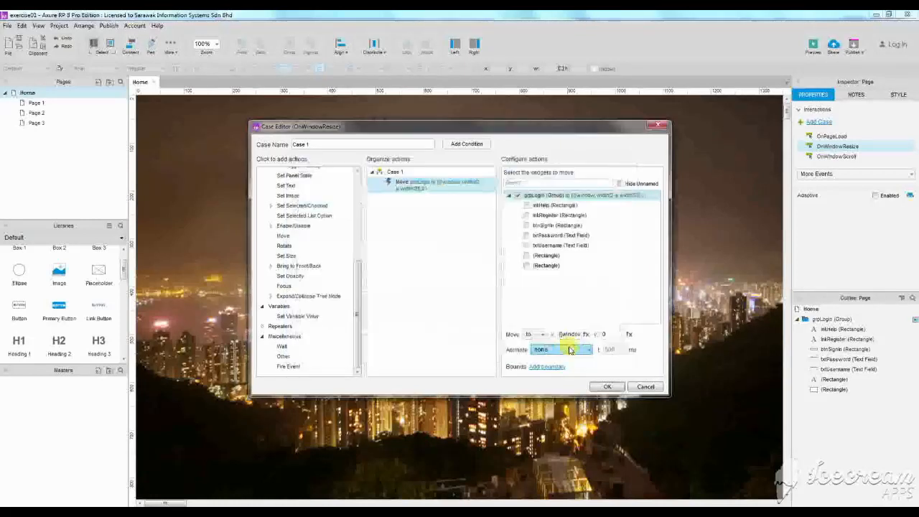
# For the move's y value, replace the default with [[]] and define local variable a as the widget grpLogin.
pyautogui.click(630, 336)
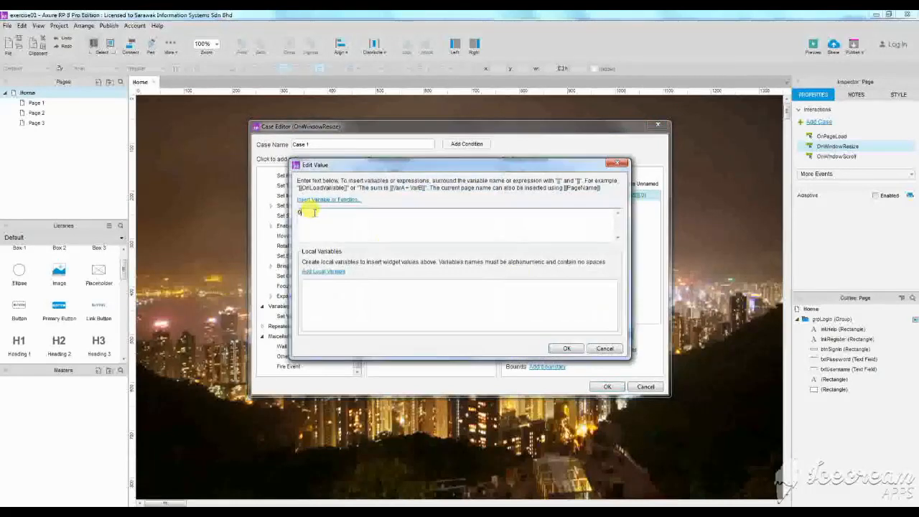
pyautogui.press('BackSpace')
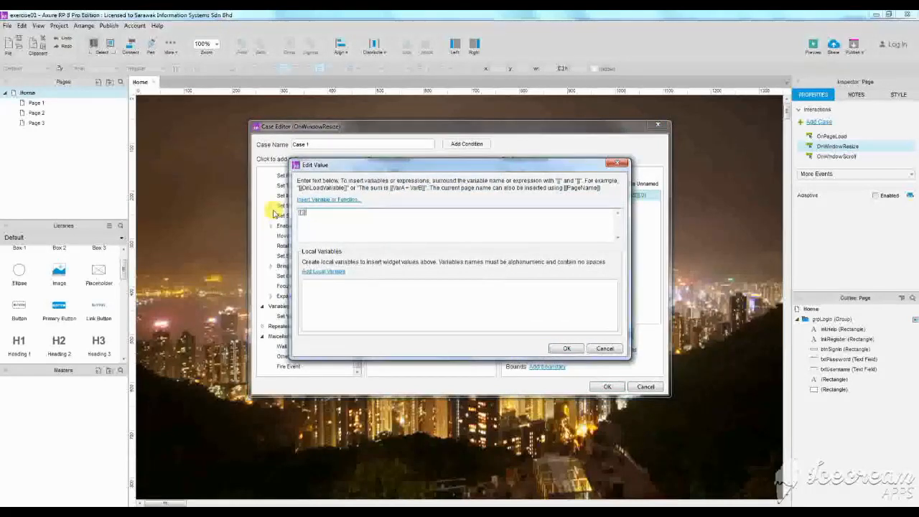
pyautogui.write('[[]]')
pyautogui.click(327, 272)
pyautogui.doubleClick(337, 287)
pyautogui.write('a')
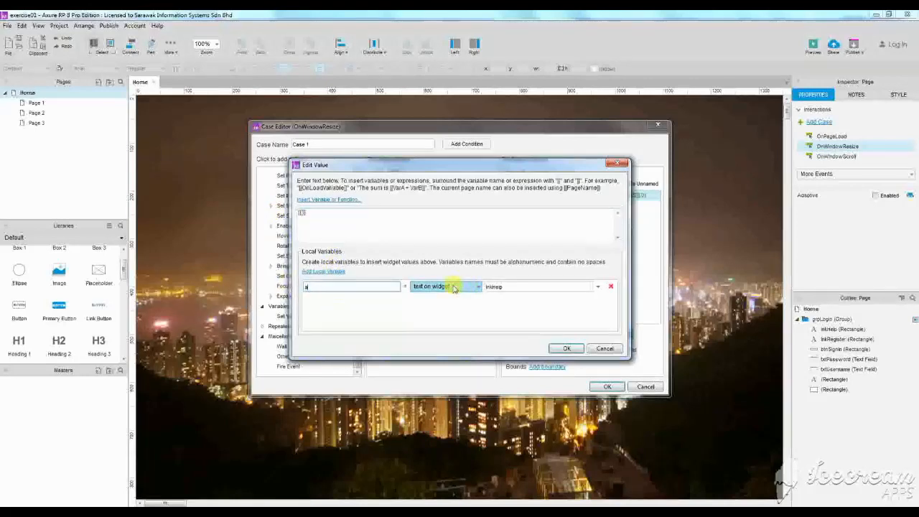
pyautogui.click(453, 286)
pyautogui.click(433, 354)
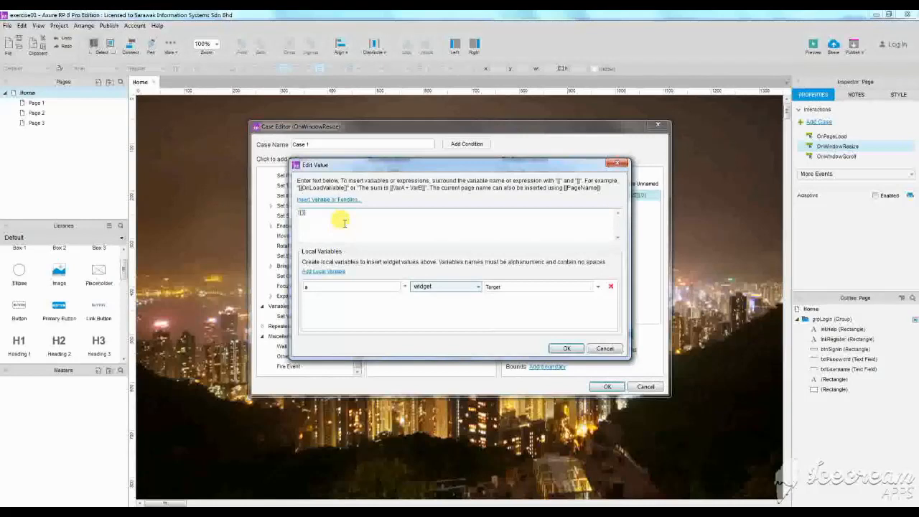
pyautogui.click(507, 287)
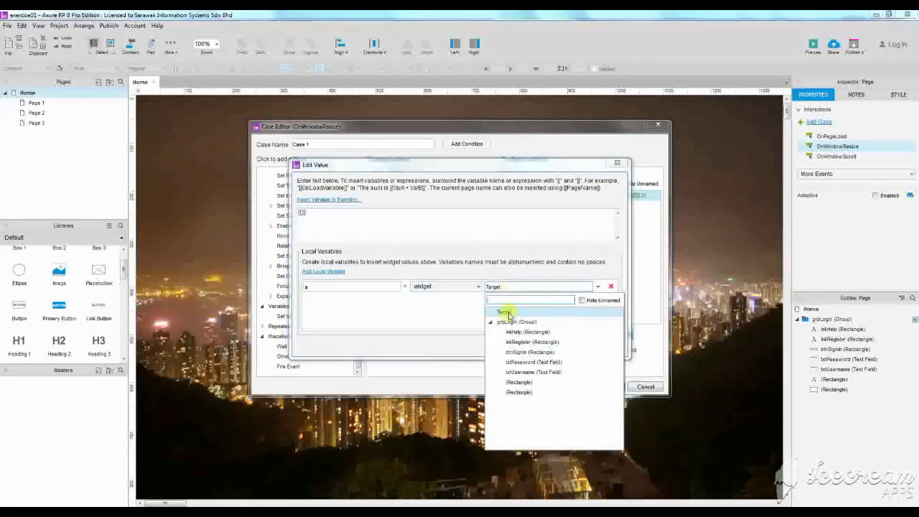
pyautogui.click(520, 322)
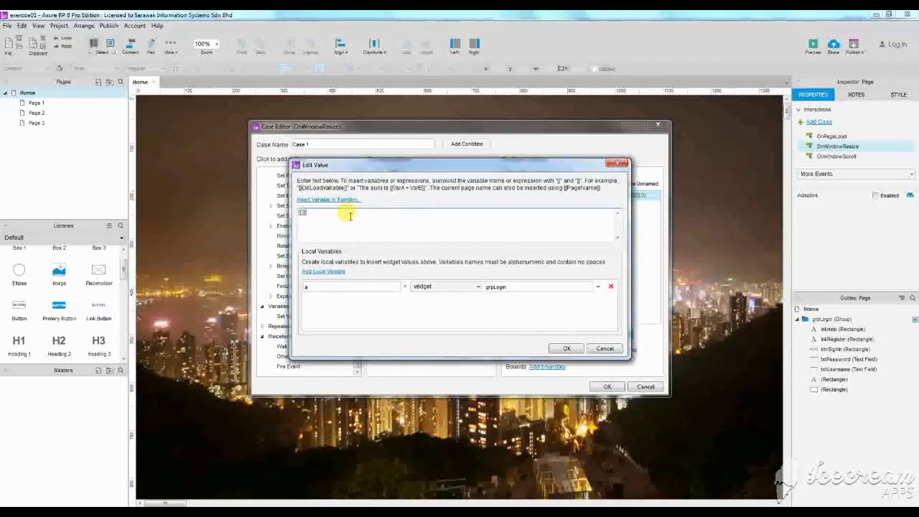
# Set the move's y value to [[window.height/2-a.height/2]] and accept the OnWindowResize case.
pyautogui.press('Left')
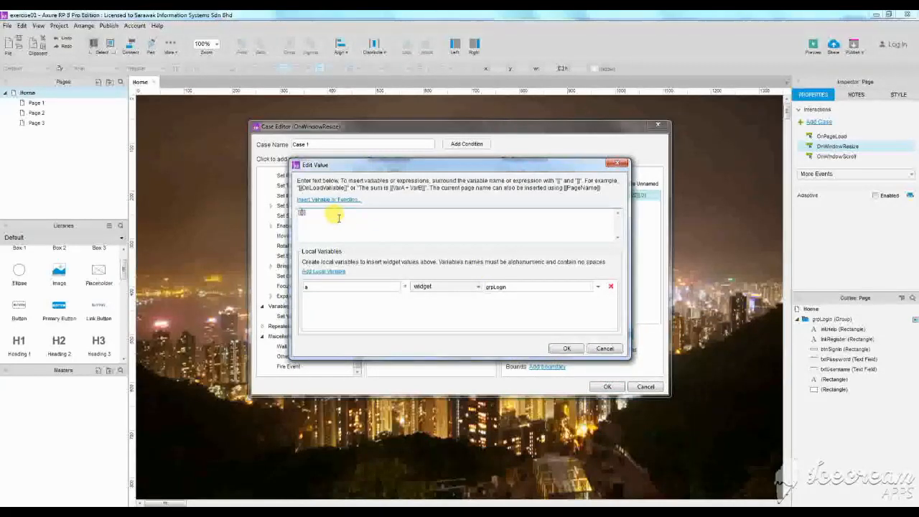
pyautogui.write('windo')
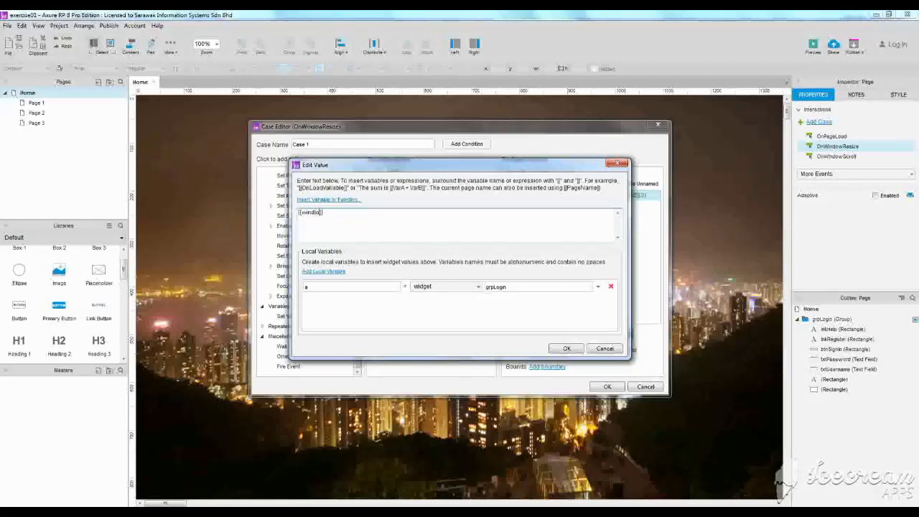
pyautogui.write('w.heigh')
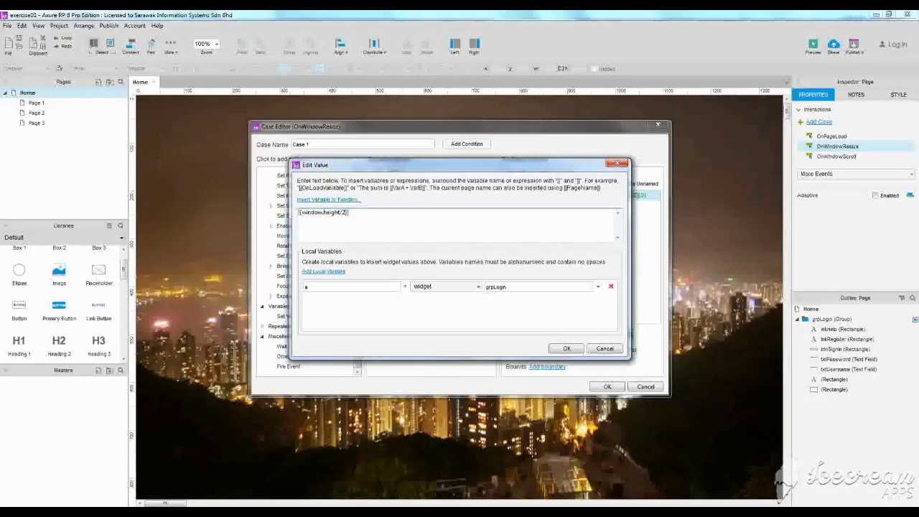
pyautogui.write('t/2-a.height/2')
pyautogui.click(567, 349)
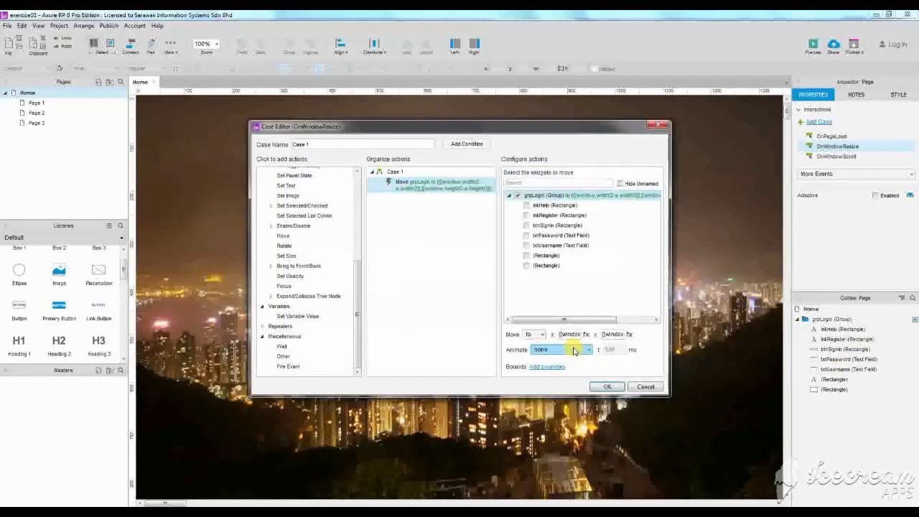
pyautogui.click(607, 386)
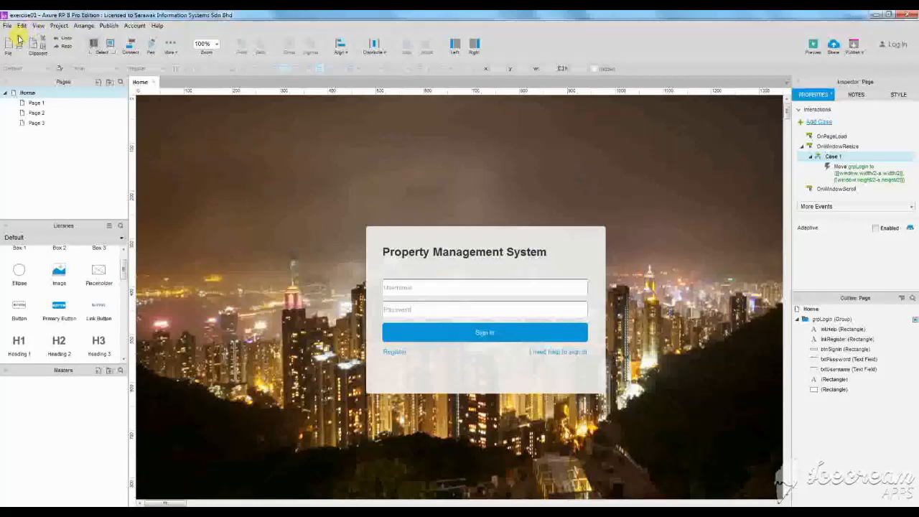
# Reload the login page preview in the browser and check the panel's centering at several window sizes.
pyautogui.hotkey('alt', 'Tab')
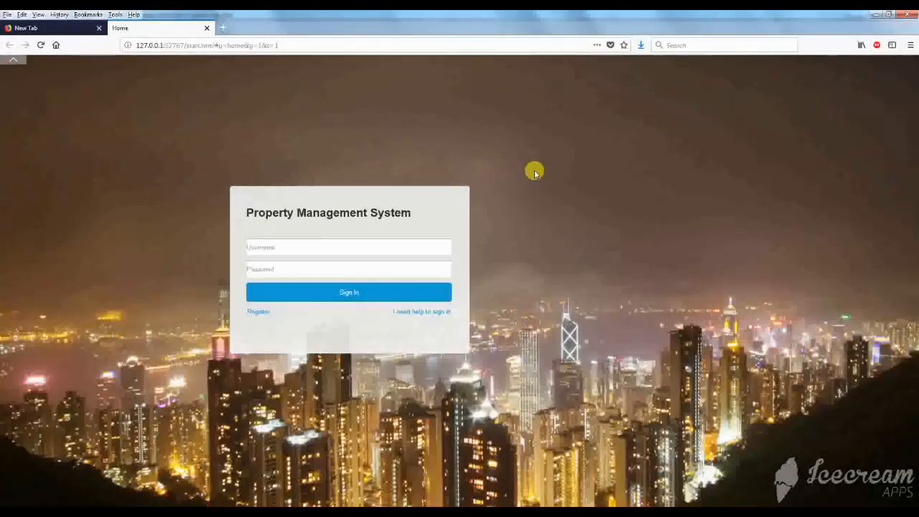
pyautogui.press('F5')
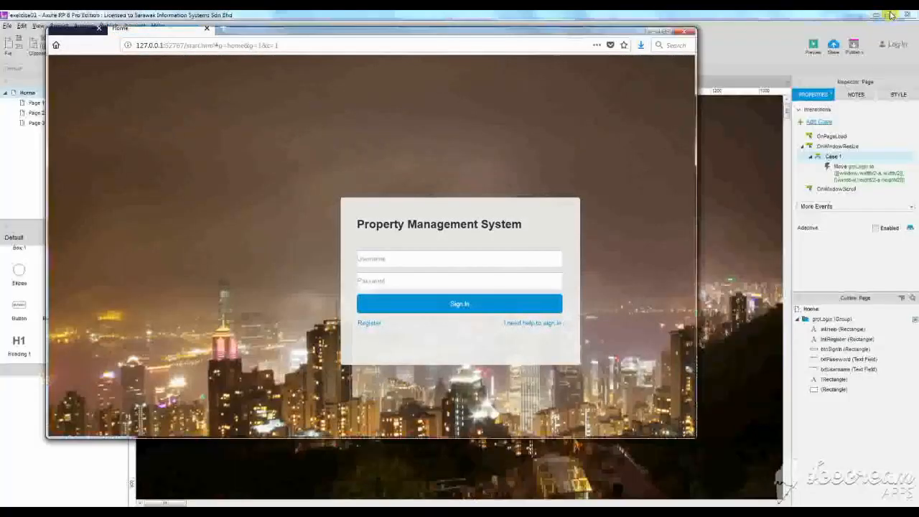
pyautogui.click(888, 16)
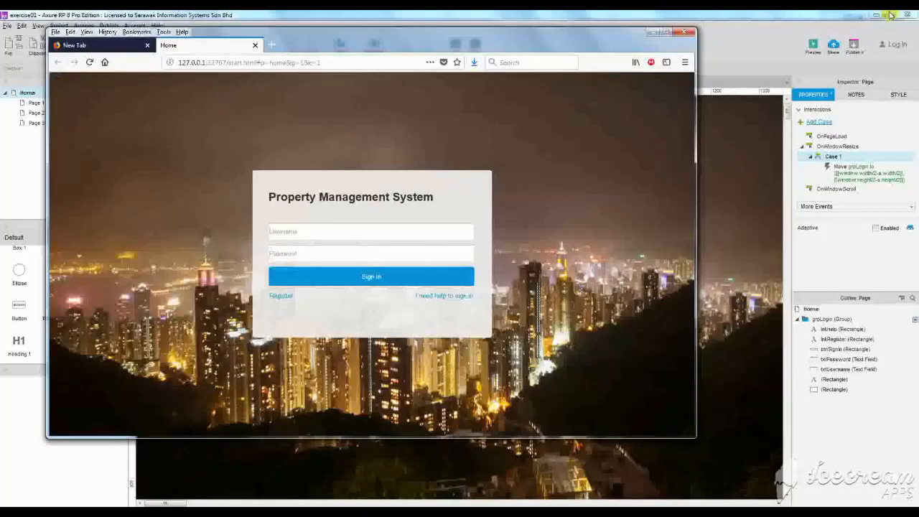
pyautogui.moveTo(696, 47); pyautogui.dragTo(772, 45)
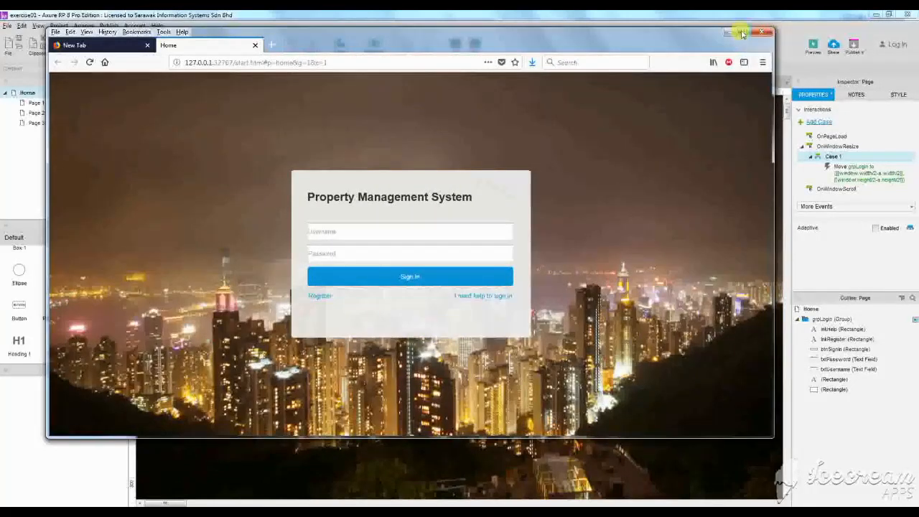
pyautogui.click(744, 32)
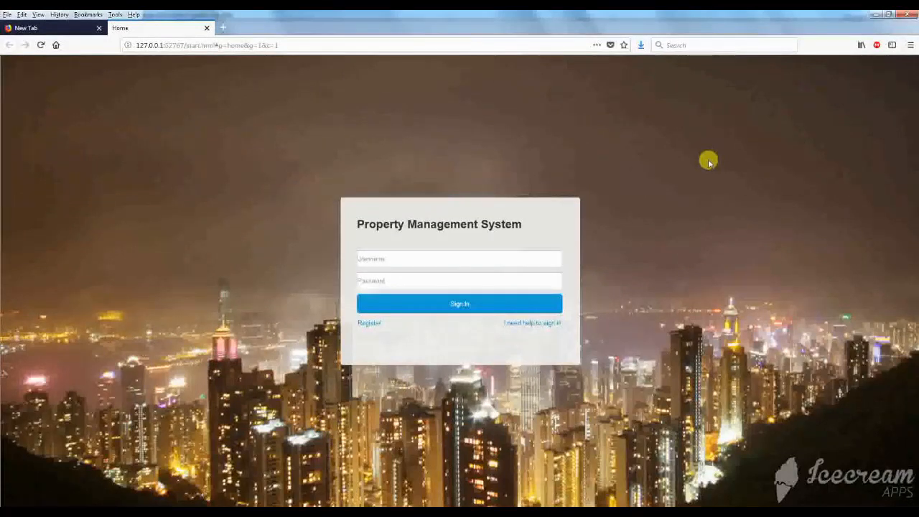